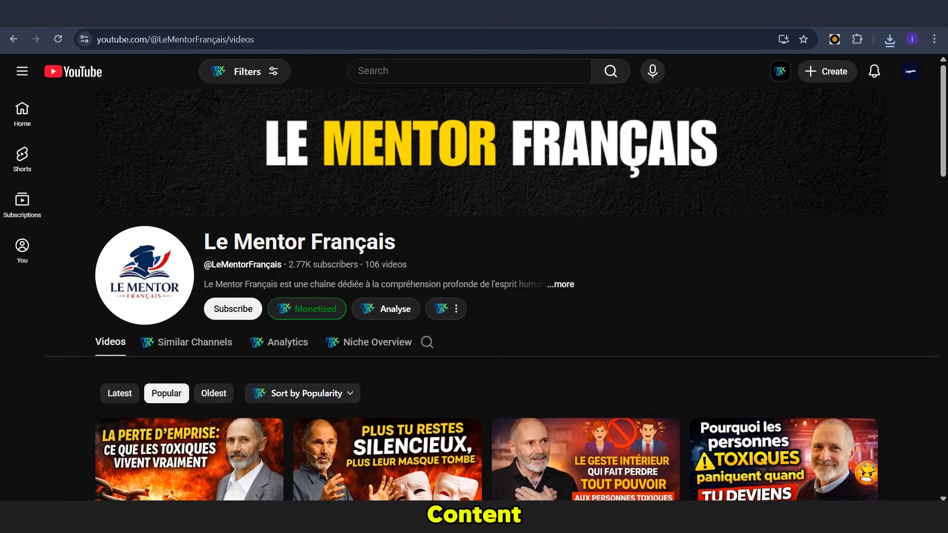
- Examine the titles, thumbnails and view counts of the popular videos on the Le Mentor Français channel
scroll(388, 346, "down", 10)
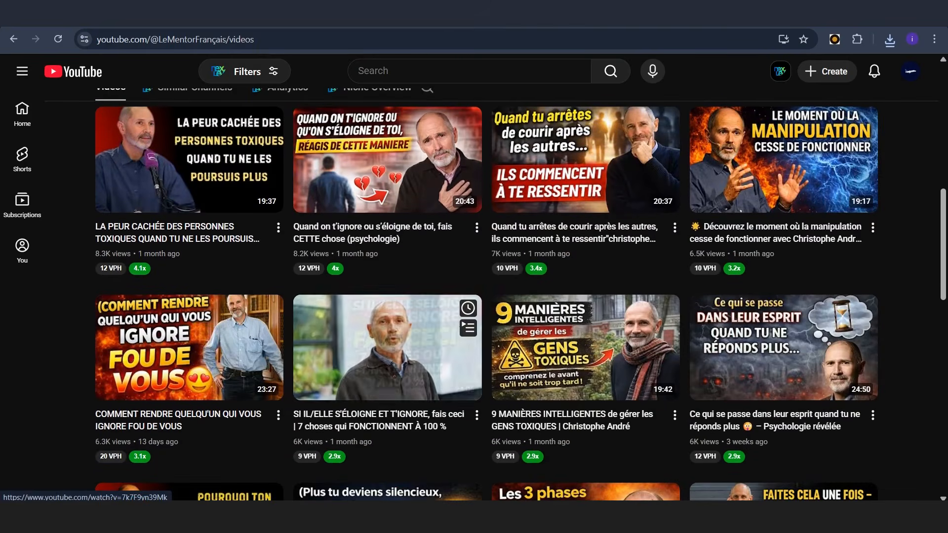
scroll(388, 345, "up", 3)
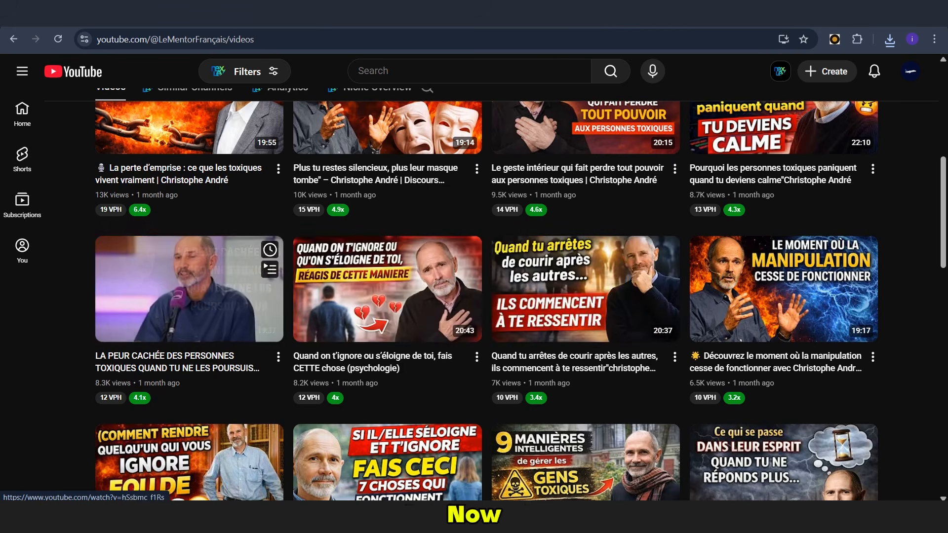
scroll(189, 288, "up", 8)
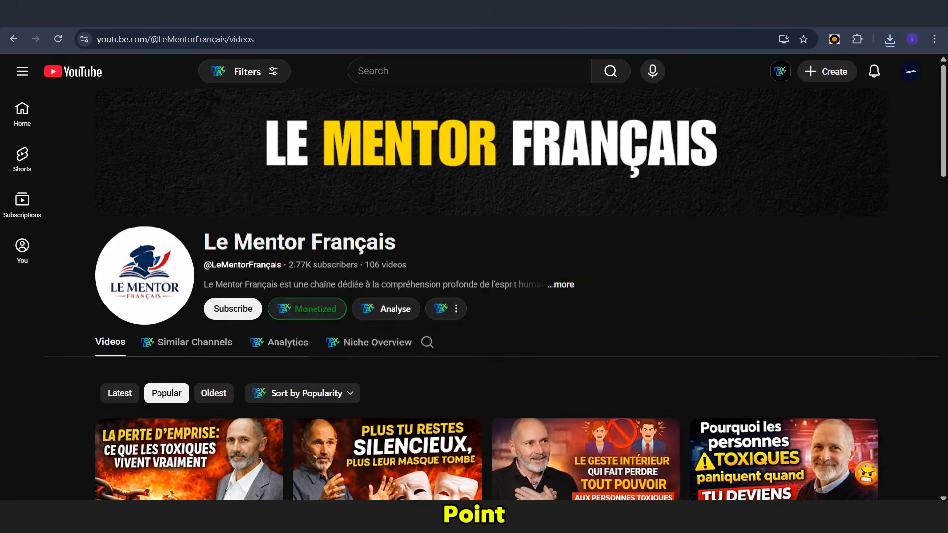
scroll(387, 390, "down", 9)
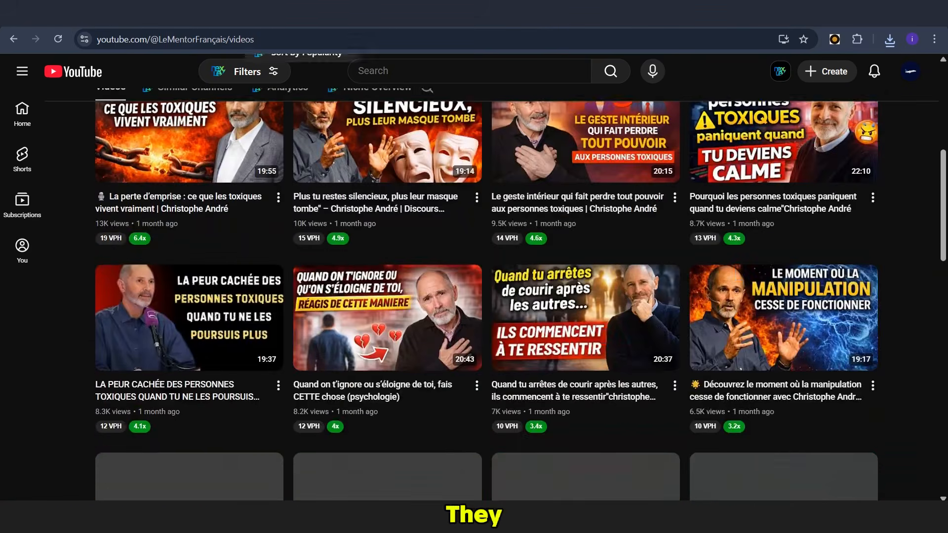
scroll(388, 390, "down", 1)
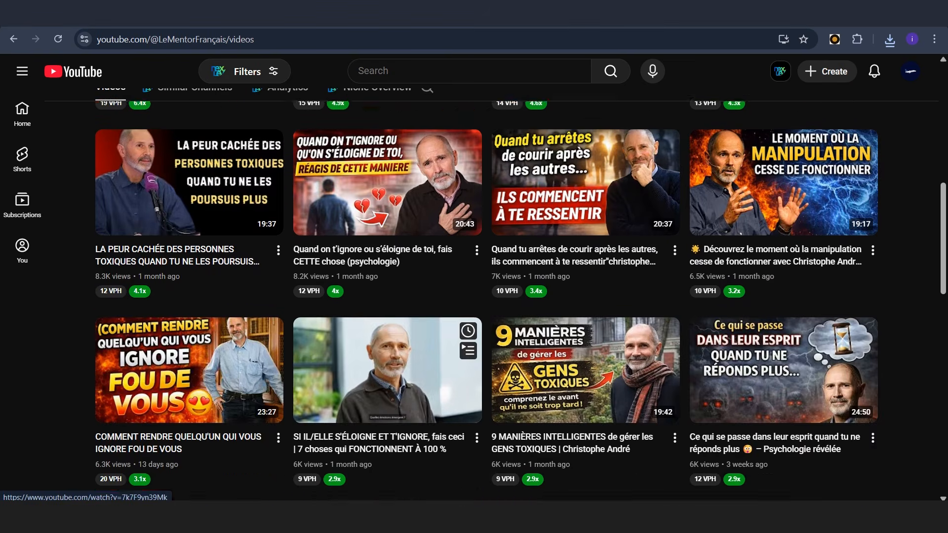
scroll(388, 390, "up", 3)
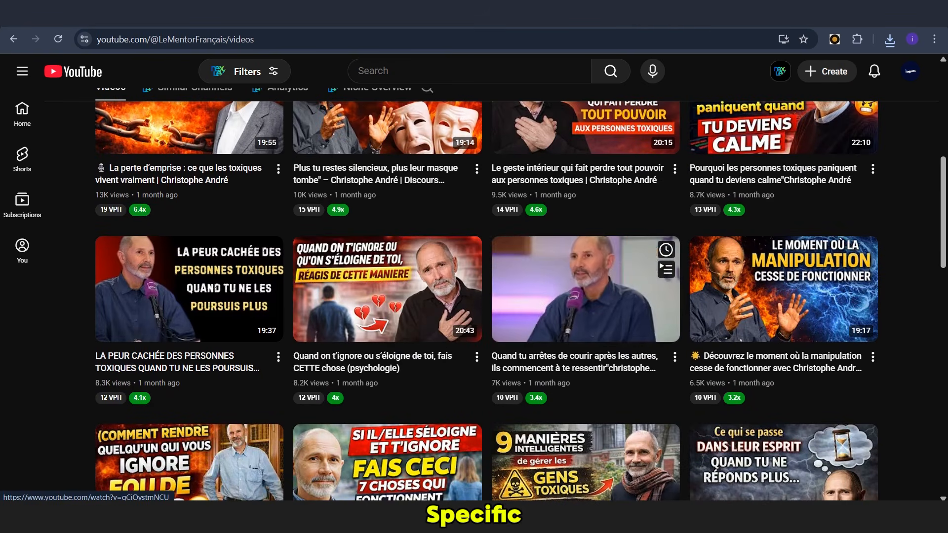
scroll(188, 444, "up", 8)
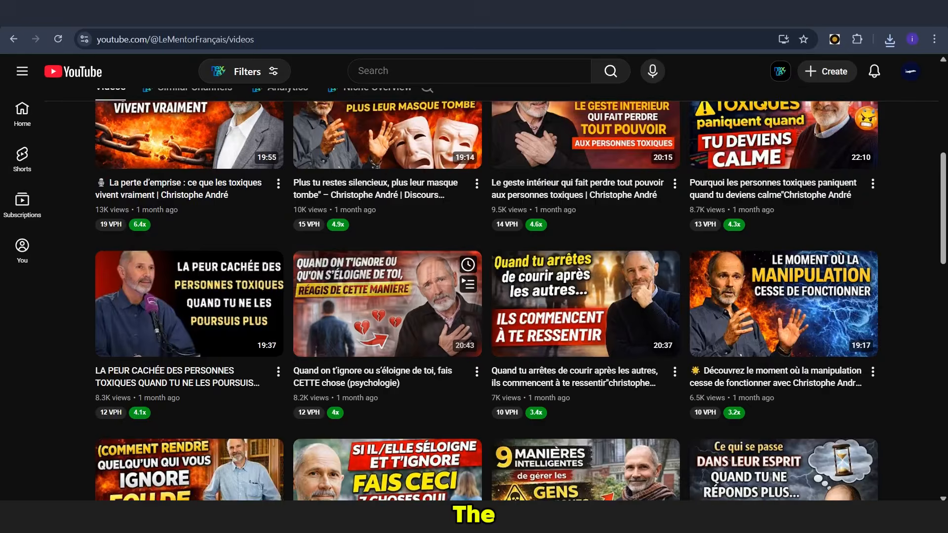
scroll(385, 325, "down", 3)
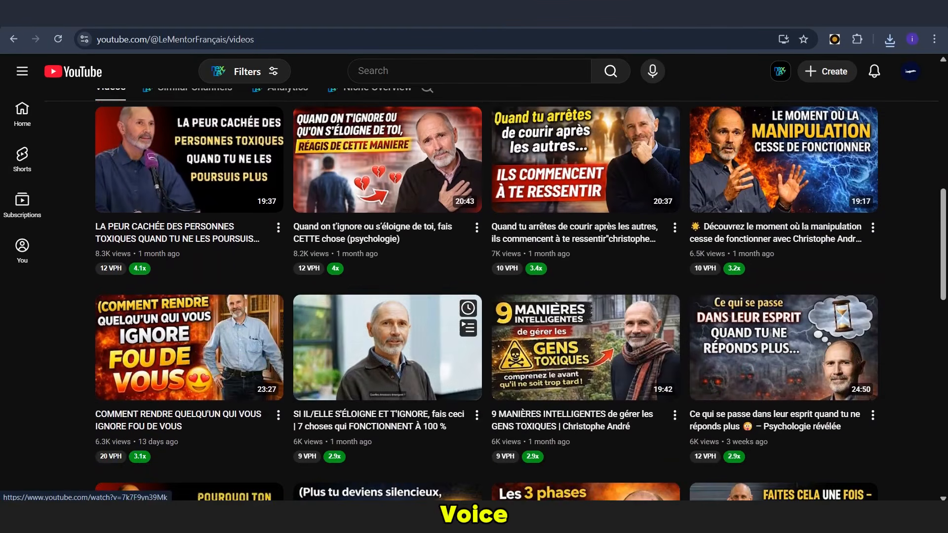
scroll(387, 320, "up", 3)
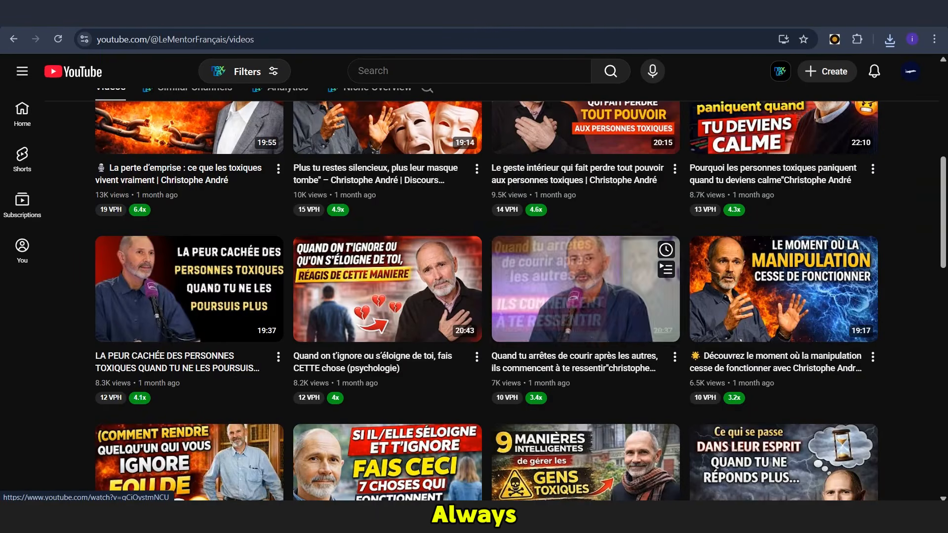
mouse_move(189, 289)
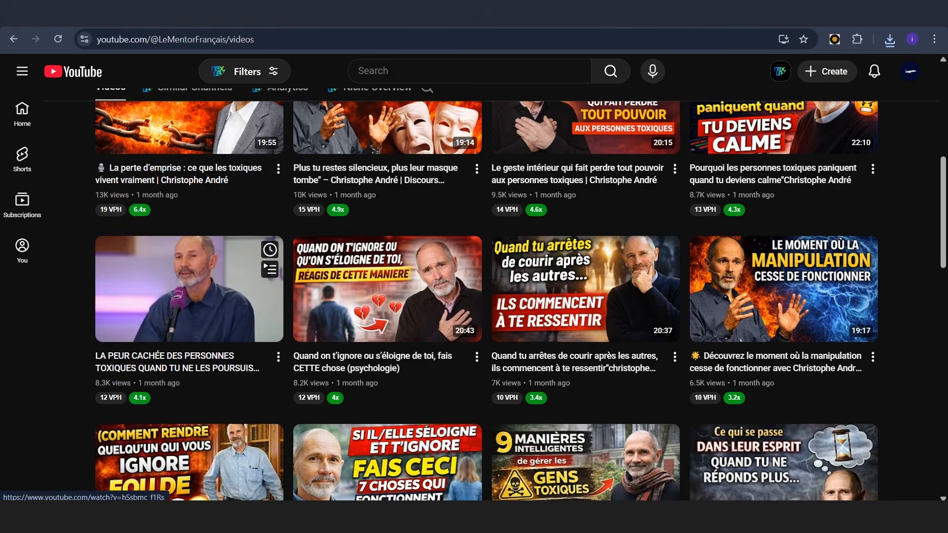
scroll(189, 289, "up", 7)
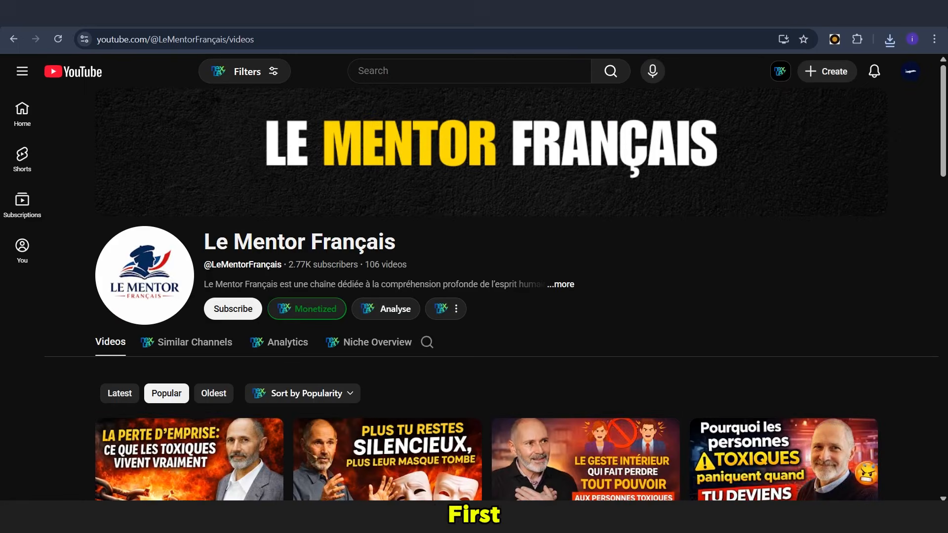
scroll(474, 296, "down", 3)
scroll(486, 300, "down", 5)
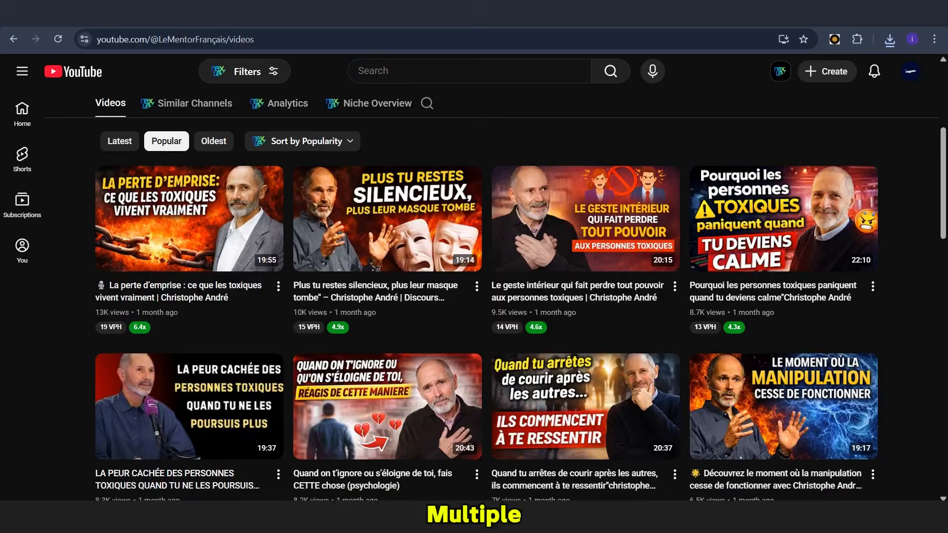
scroll(388, 346, "down", 5)
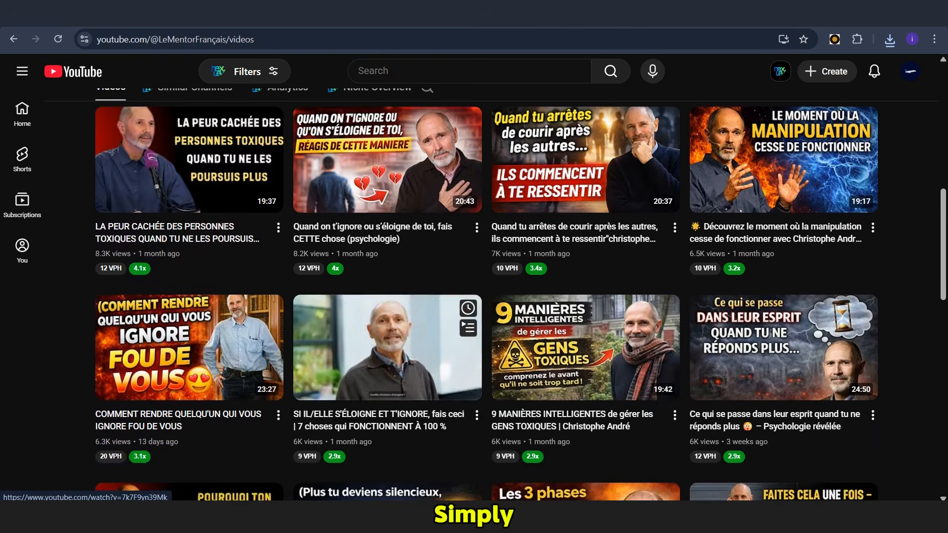
scroll(387, 346, "up", 3)
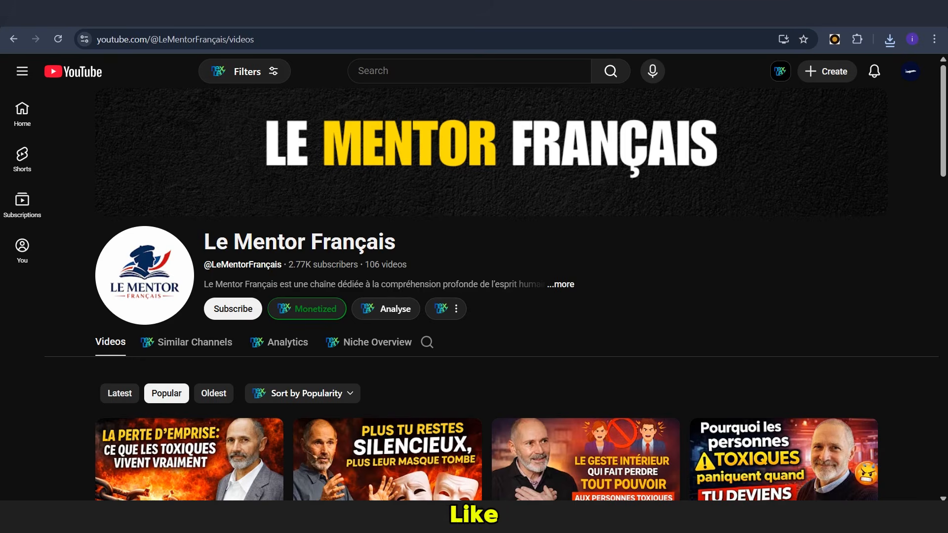
scroll(387, 345, "down", 5)
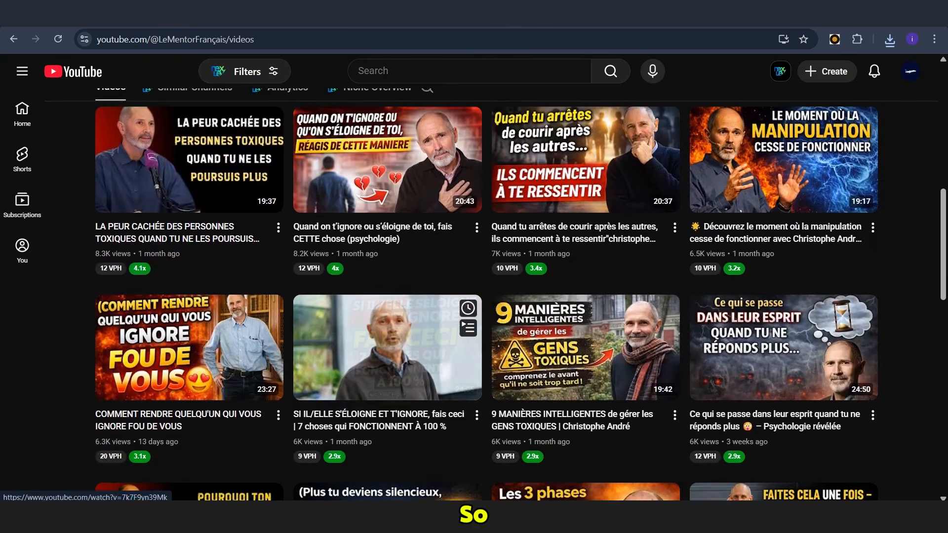
scroll(388, 346, "up", 3)
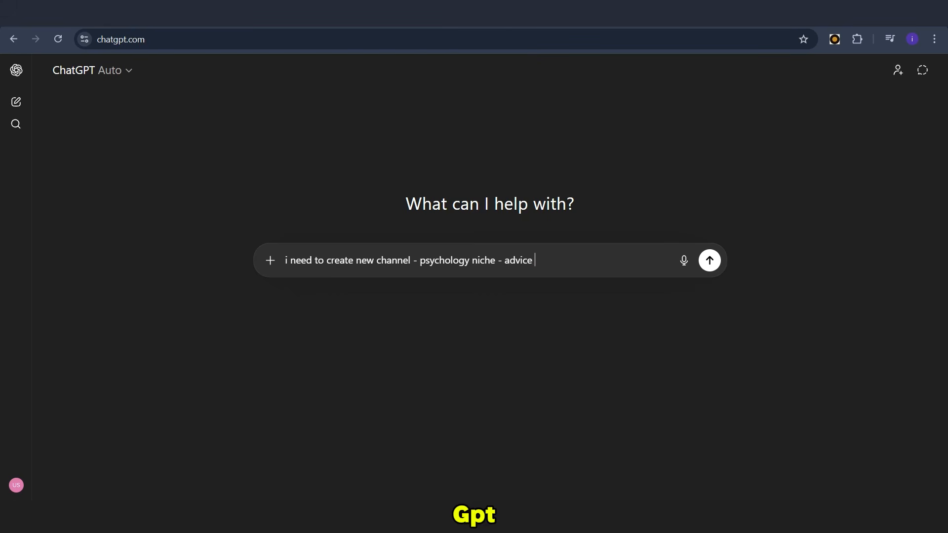
- In ChatGPT, ask for advice on a new psychology-niche channel and request a 15-minute video script about "Why Quiet People Are Often The Most Dangerous"
key("Return")
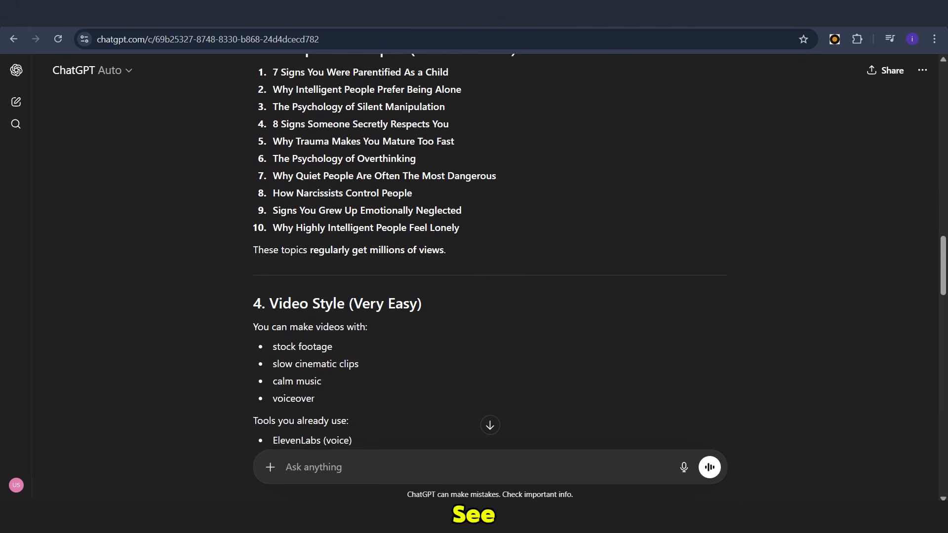
triple_click(471, 176)
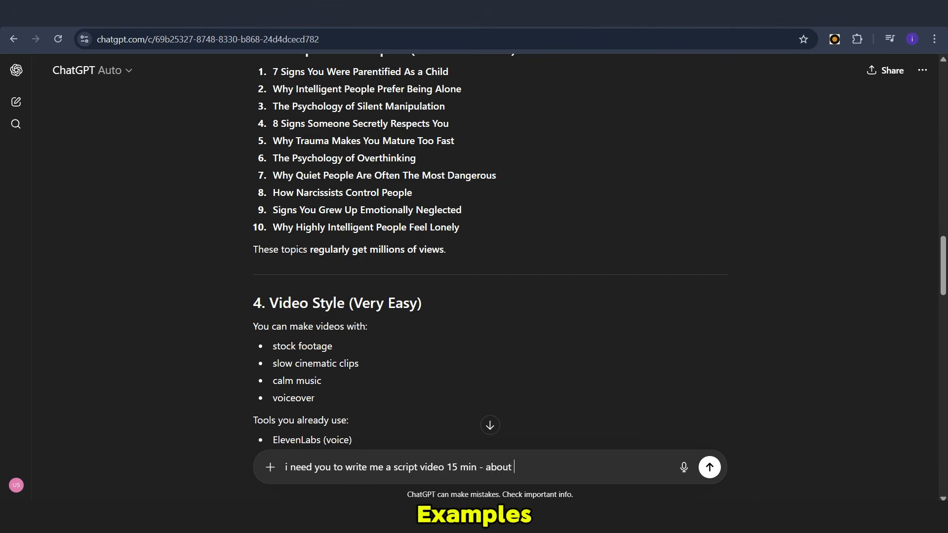
type("Why Quiet People Are Often The Most Dangerous")
key("Return")
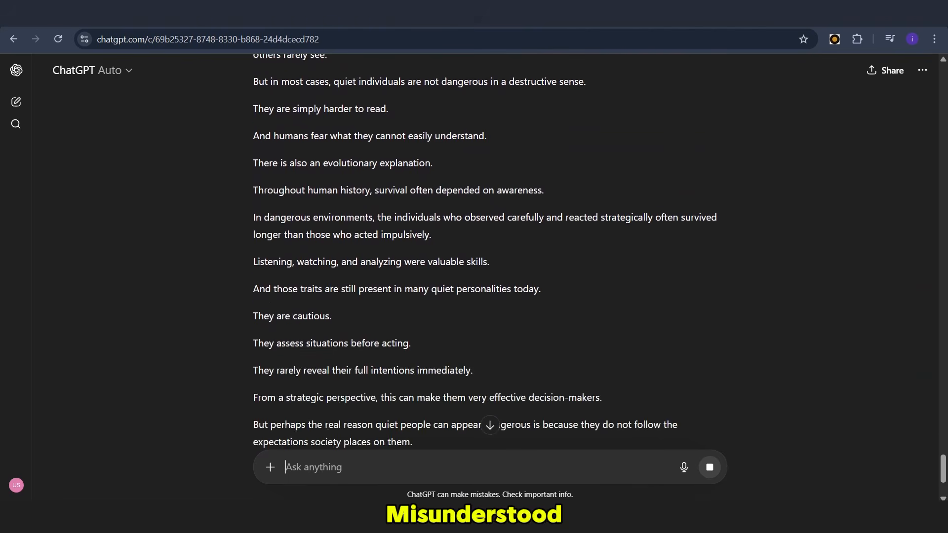
- Review the generated script from its opening to its closing lines, along with the earlier channel advice
scroll(489, 252, "up", 20)
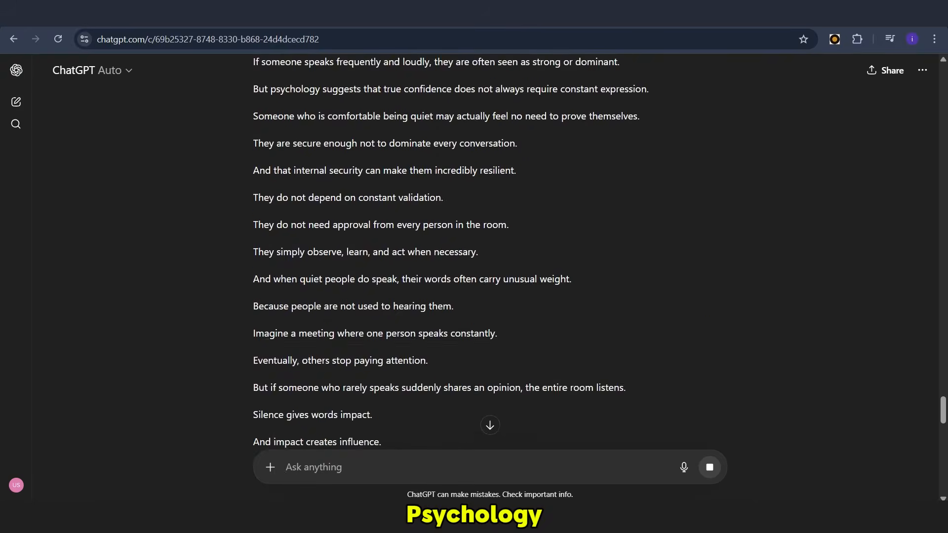
scroll(488, 252, "up", 20)
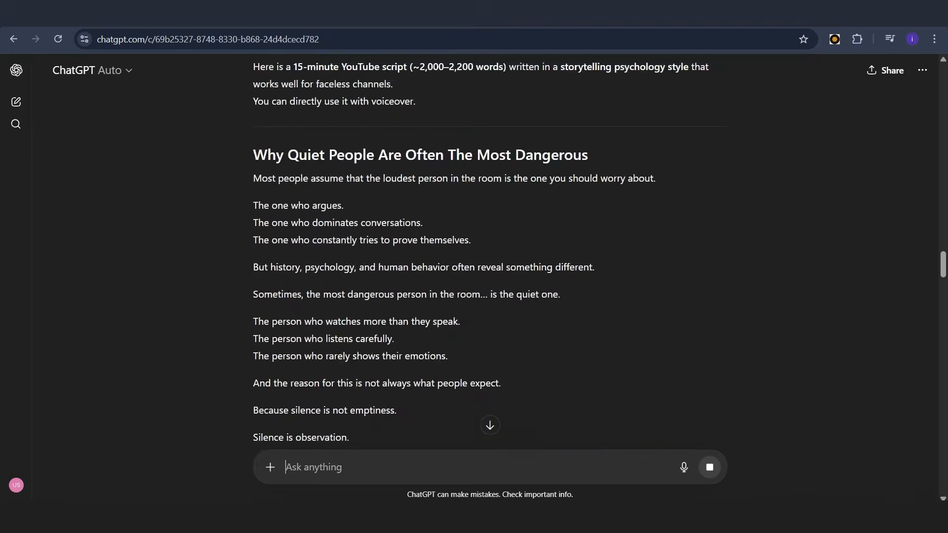
scroll(489, 252, "down", 20)
scroll(489, 251, "down", 6)
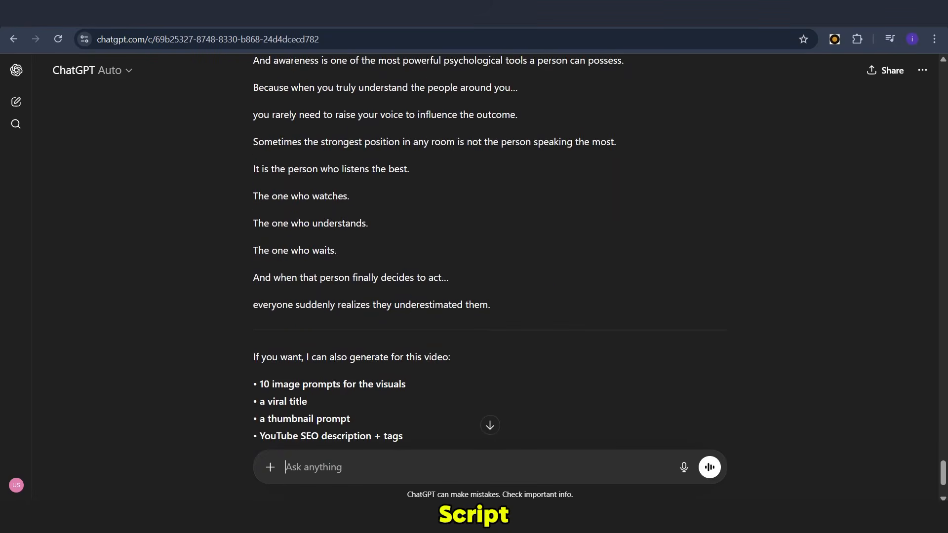
left_click_drag(303, 250, 291, 346)
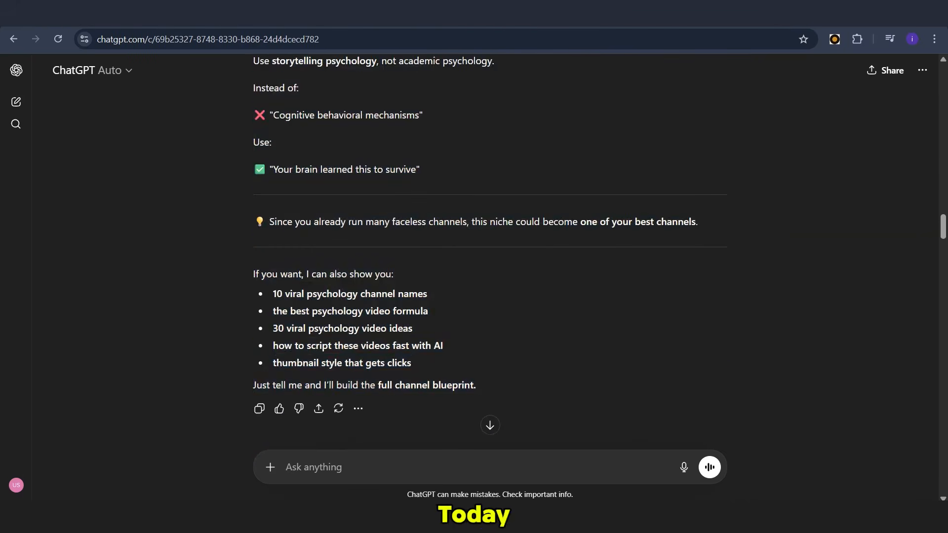
scroll(489, 247, "down", 8)
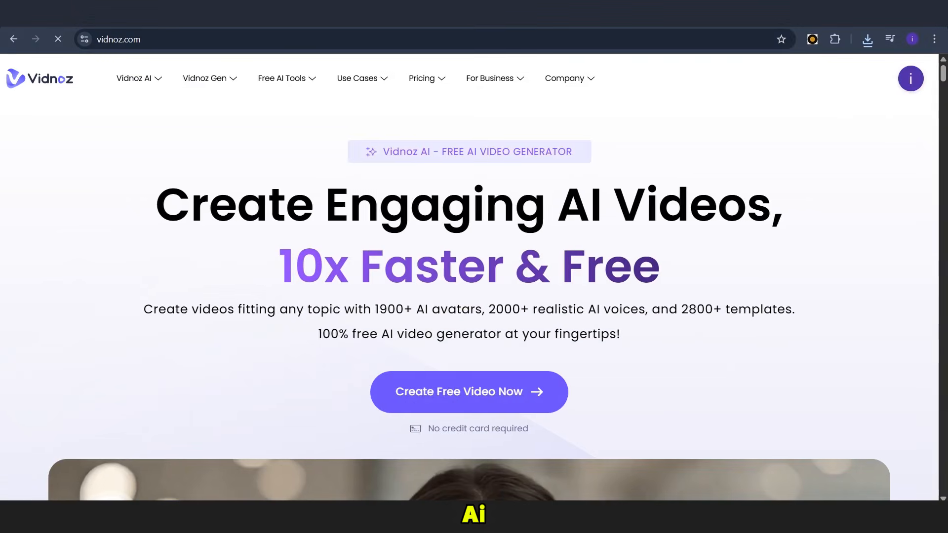
- Switch to the Vidnoz website and look over its homepage, from the headline and demo avatar video to the media and user sections
scroll(471, 296, "down", 15)
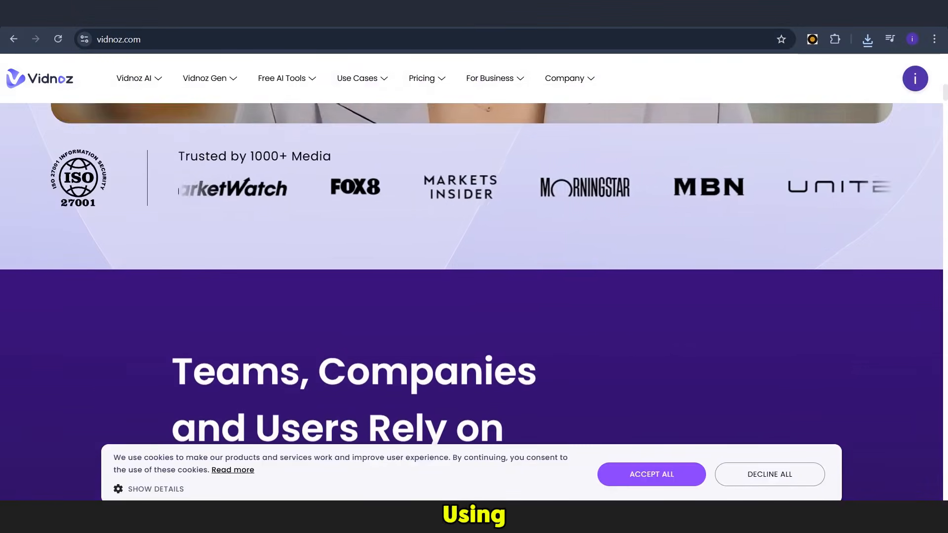
scroll(471, 296, "down", 5)
scroll(471, 296, "up", 4)
scroll(472, 296, "up", 15)
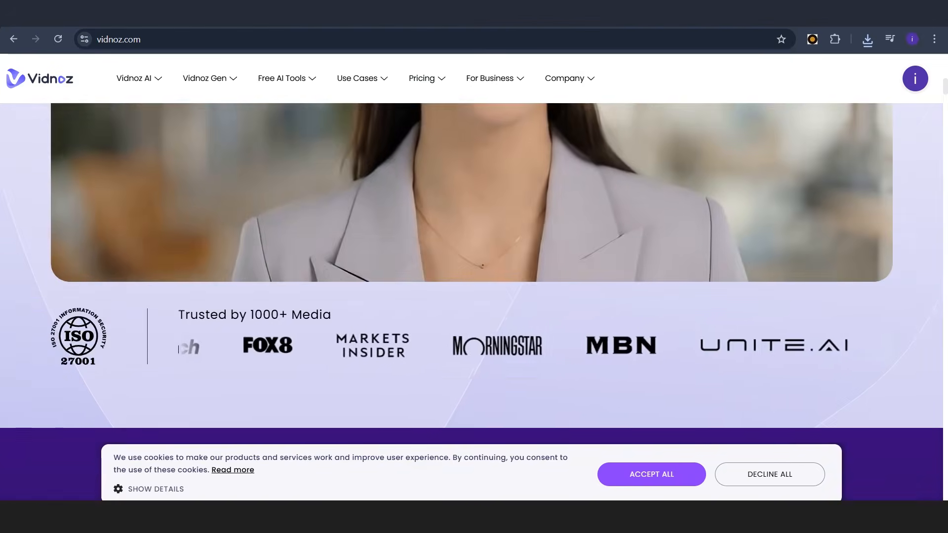
scroll(471, 346, "up", 2)
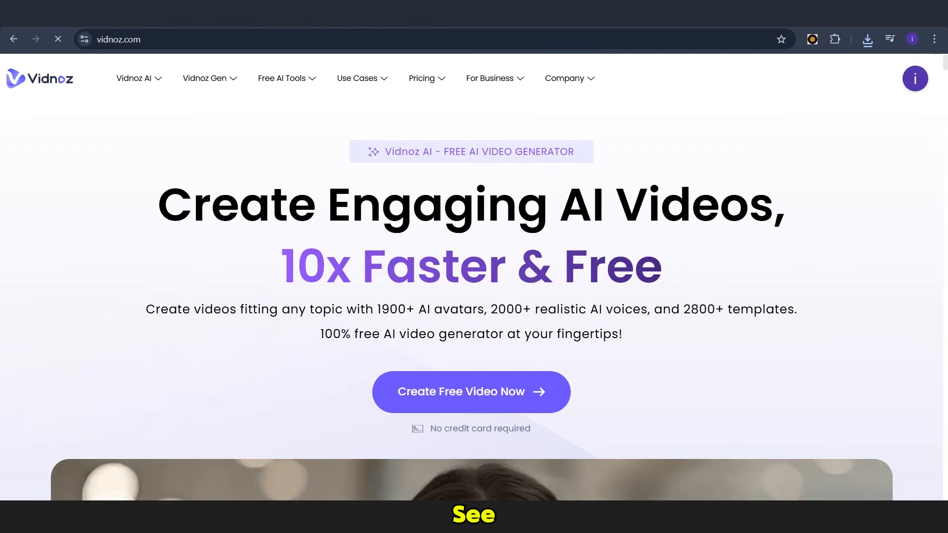
scroll(471, 296, "down", 10)
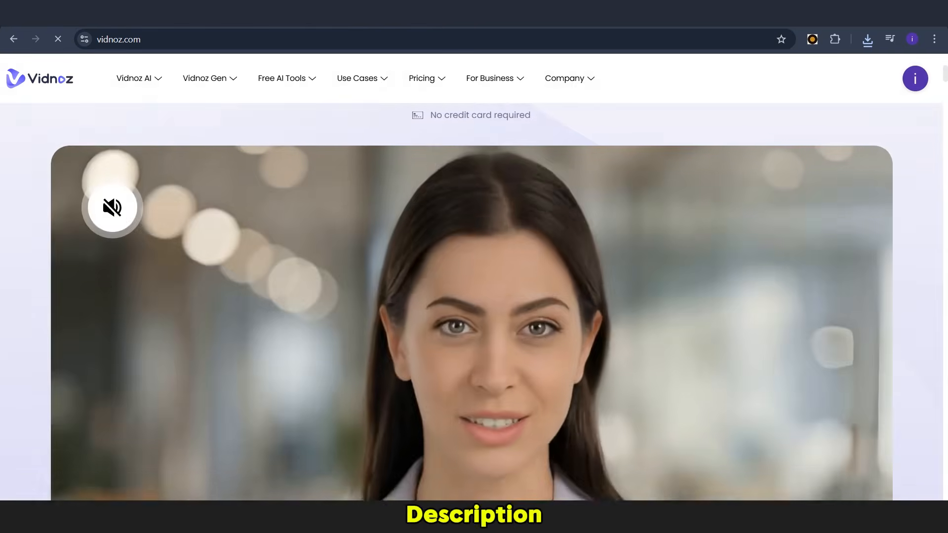
scroll(472, 296, "down", 6)
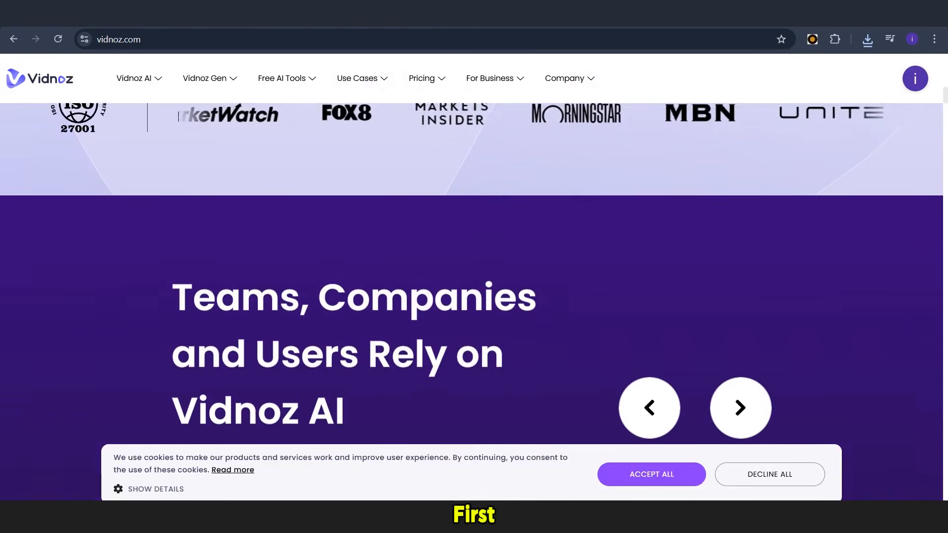
scroll(471, 297, "up", 12)
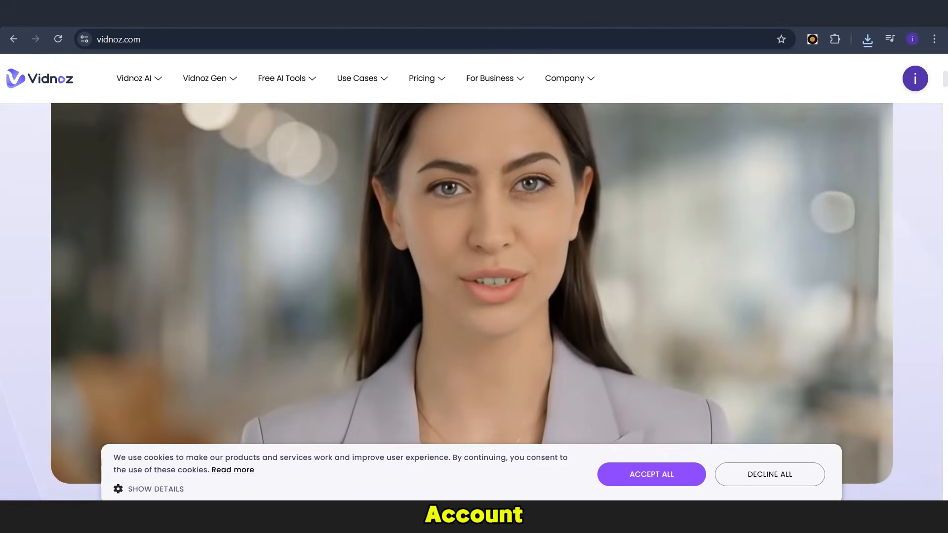
scroll(471, 365, "up", 3)
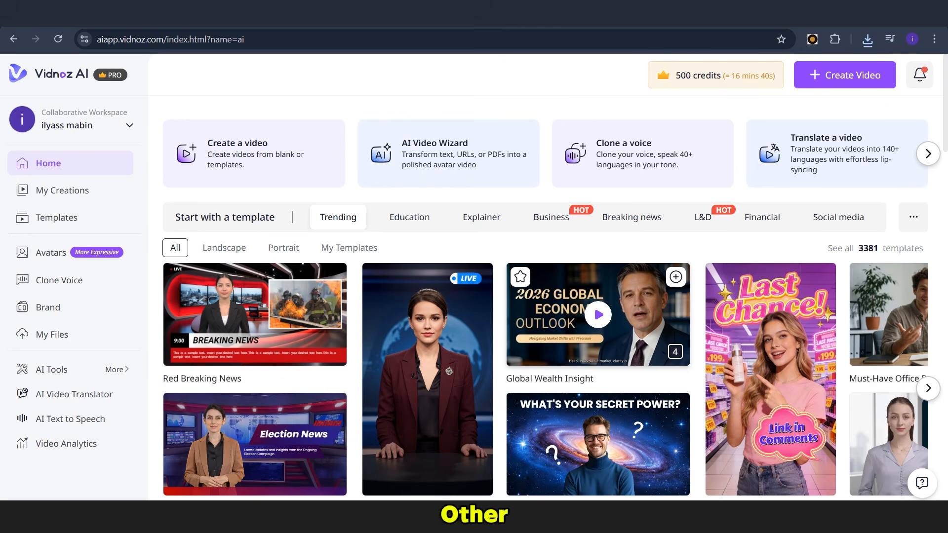
- Browse the trending video templates in the Vidnoz AI workspace and view the additional template categories
scroll(599, 336, "down", 2)
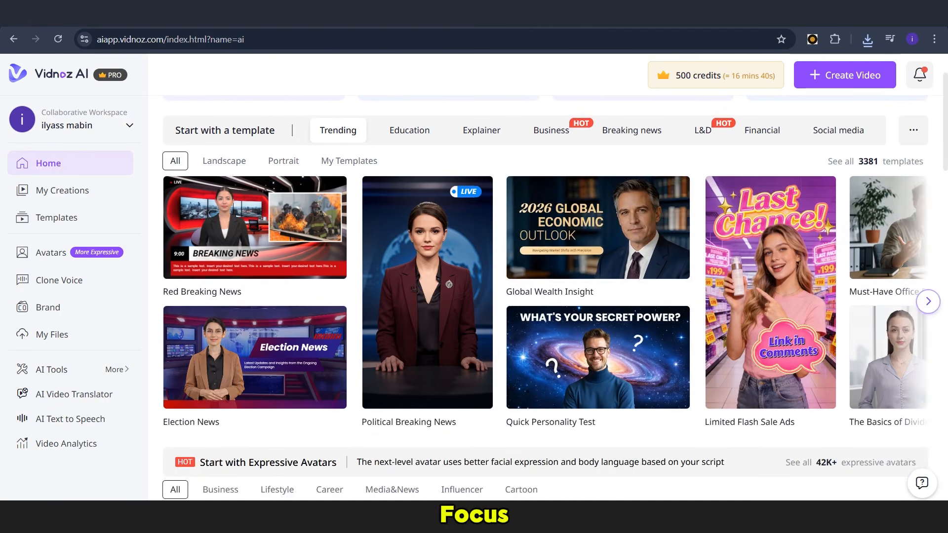
left_click(928, 301)
left_click(928, 301)
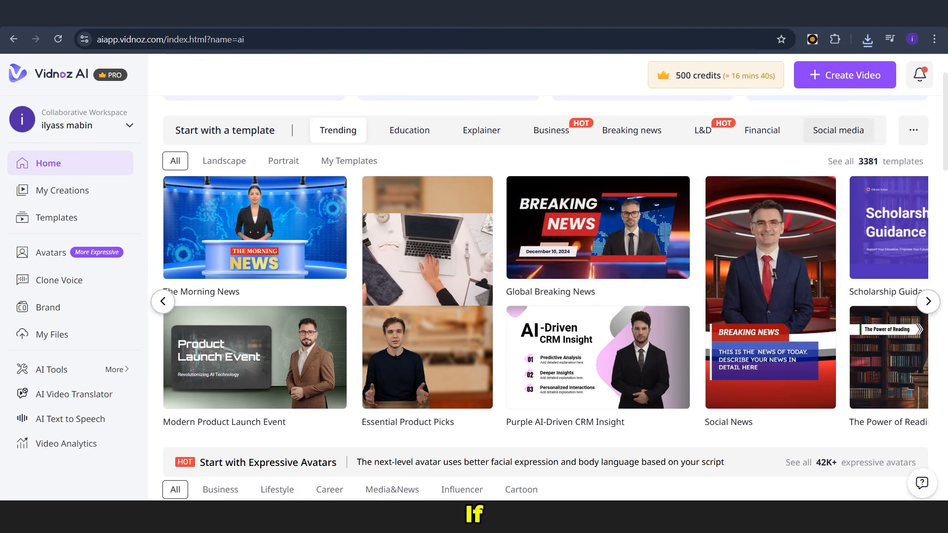
mouse_move(913, 131)
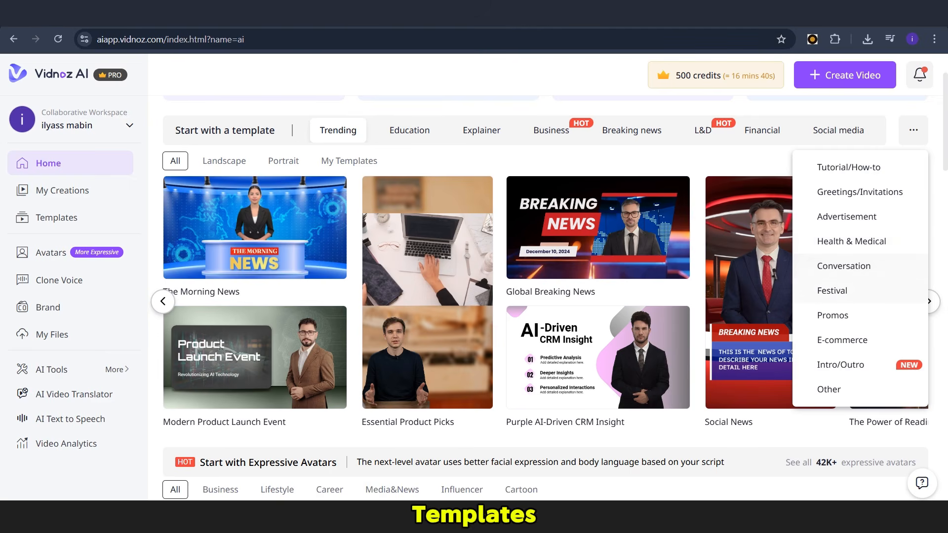
scroll(859, 336, "down", 1)
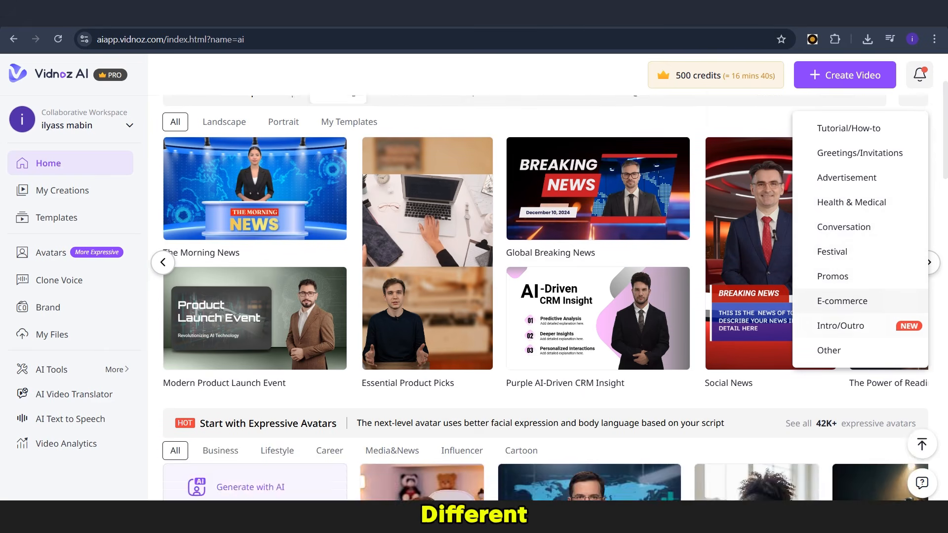
- Browse the Conversation, Other and Health & Medical template categories, and preview the Green Business Webinar Conversation template
scroll(859, 338, "up", 2)
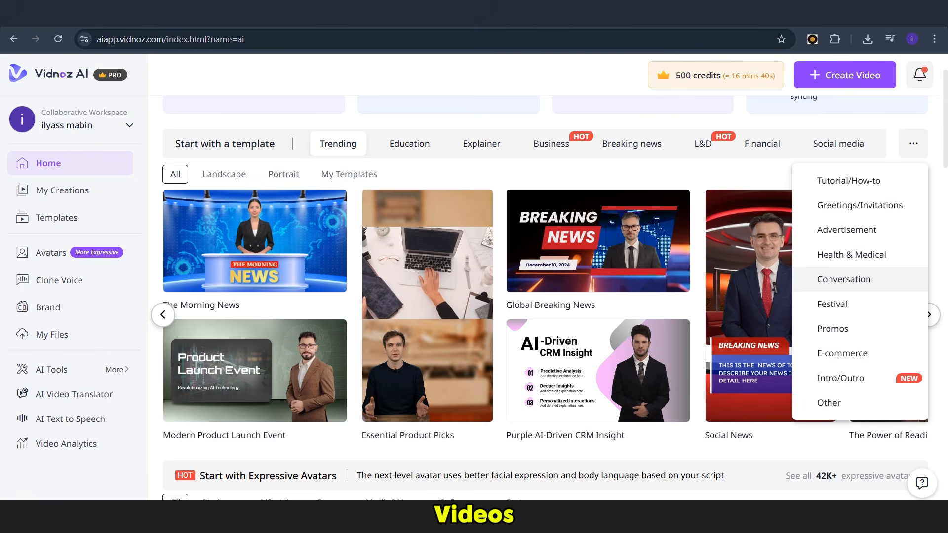
left_click(844, 279)
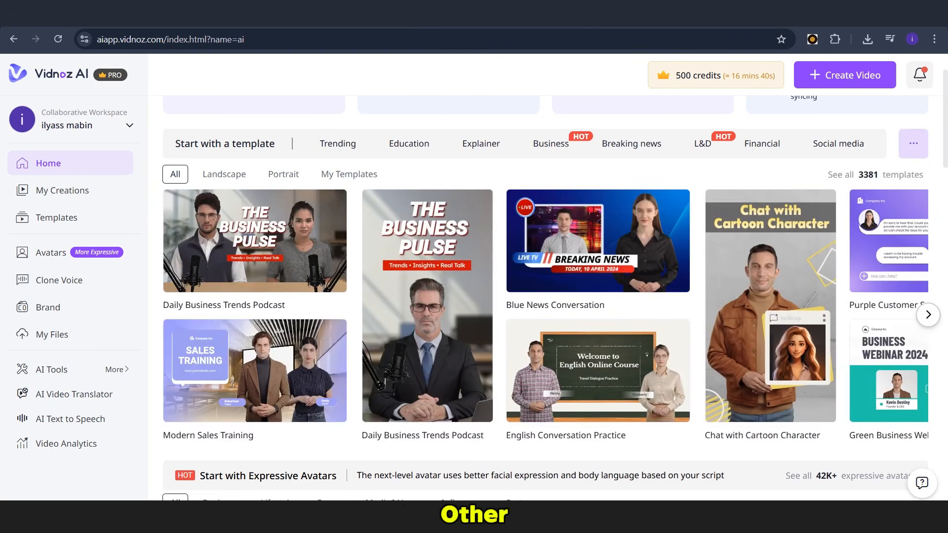
left_click(913, 144)
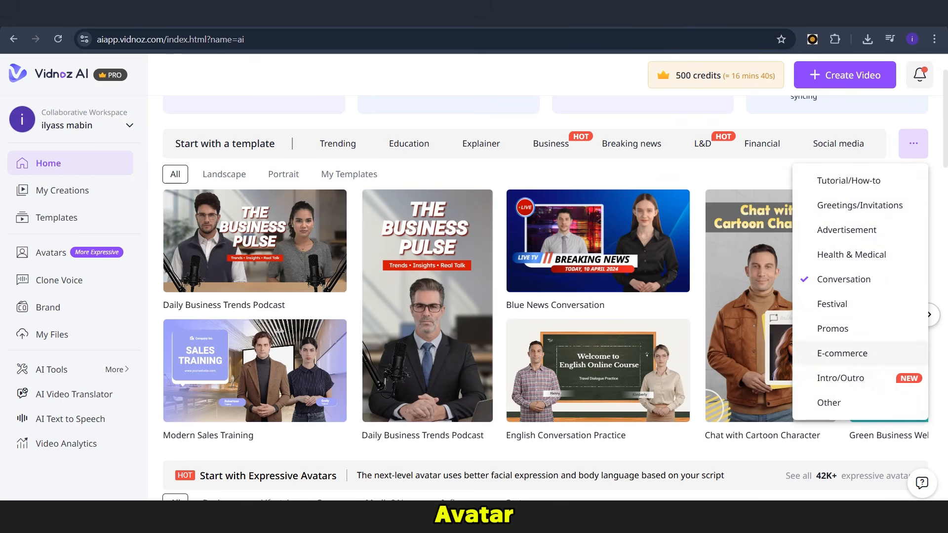
left_click(888, 407)
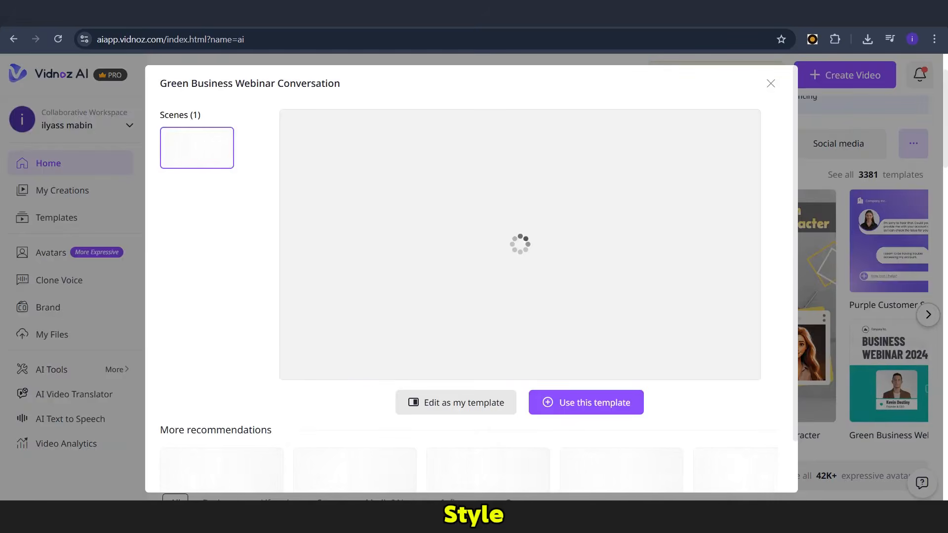
left_click(770, 83)
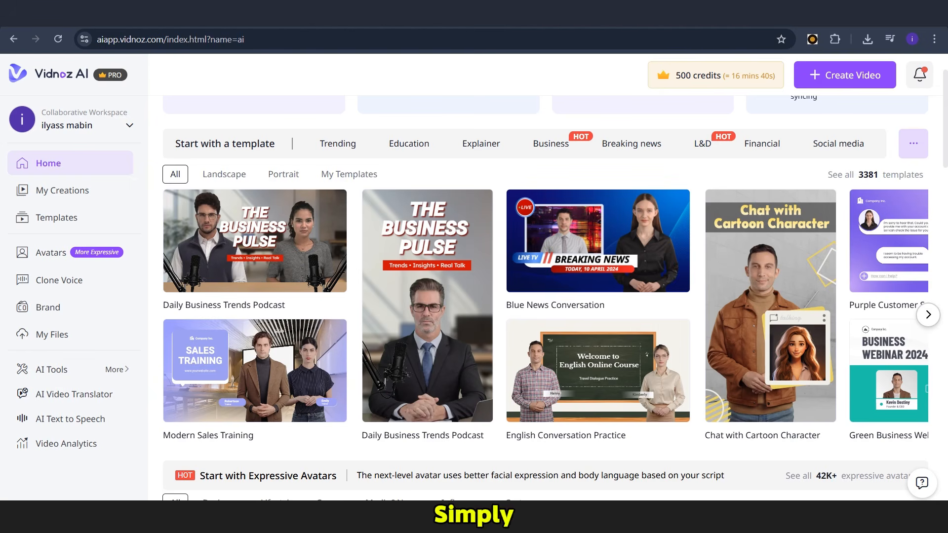
left_click(913, 144)
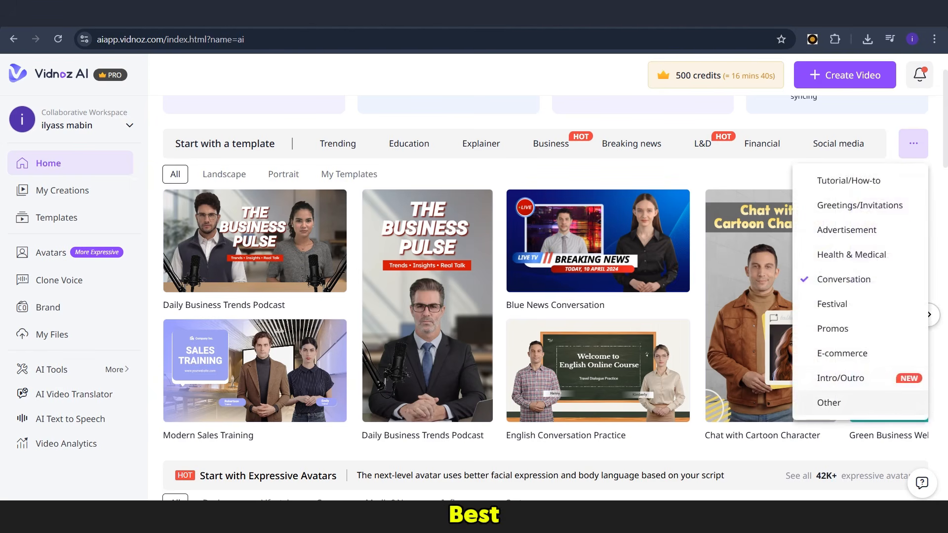
left_click(829, 403)
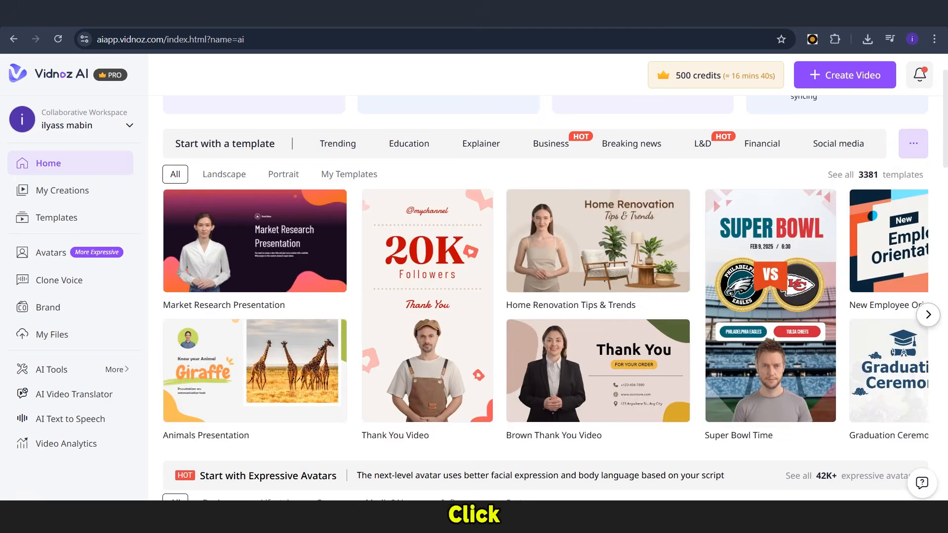
left_click(913, 144)
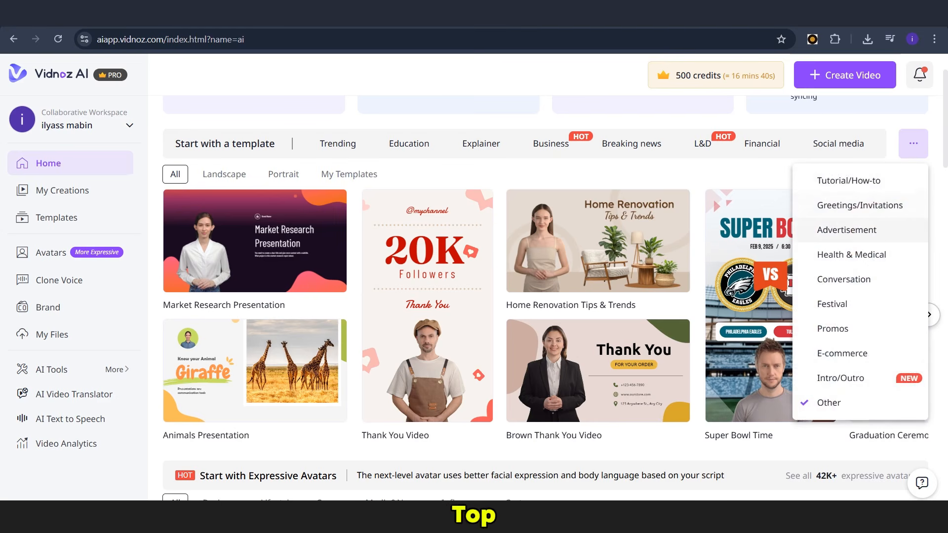
left_click(869, 254)
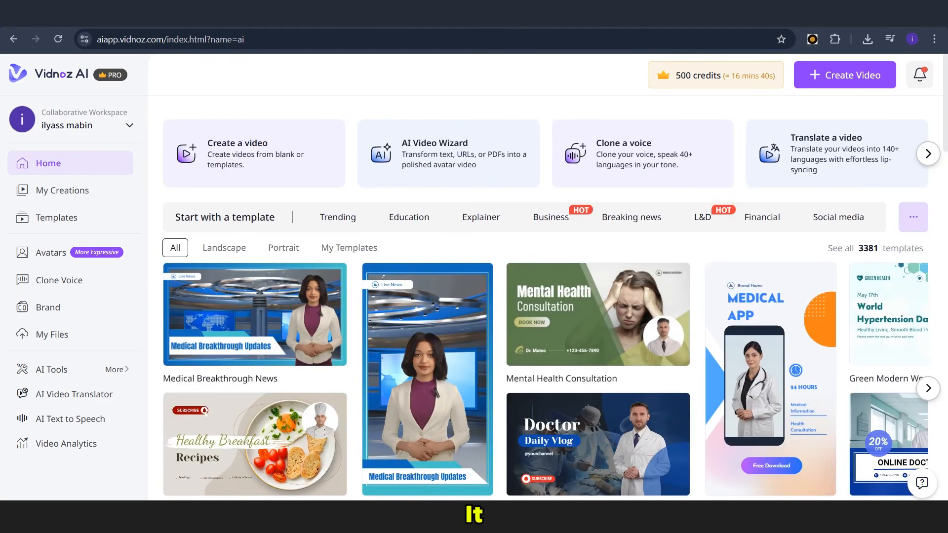
- Create a blank landscape 16:9 video and dismiss the editor's introductory guide
left_click(845, 74)
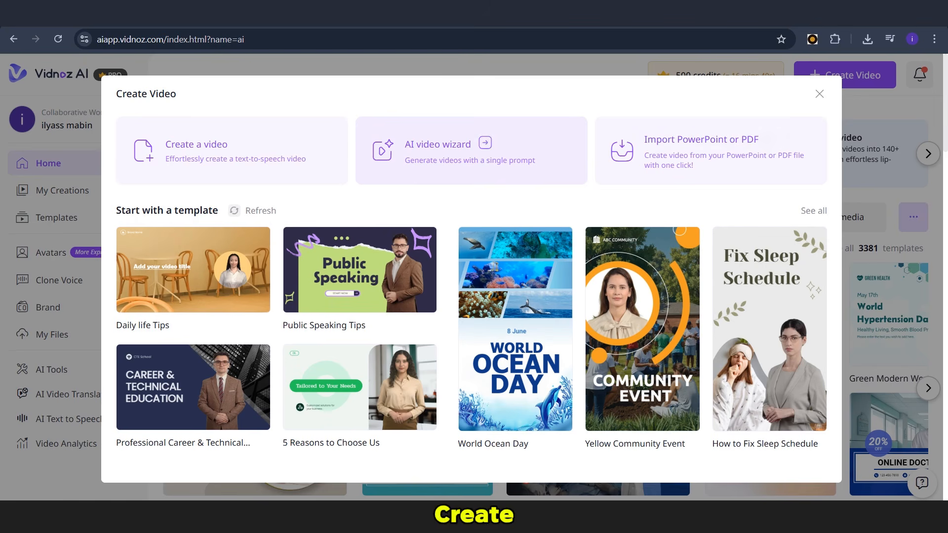
mouse_move(258, 148)
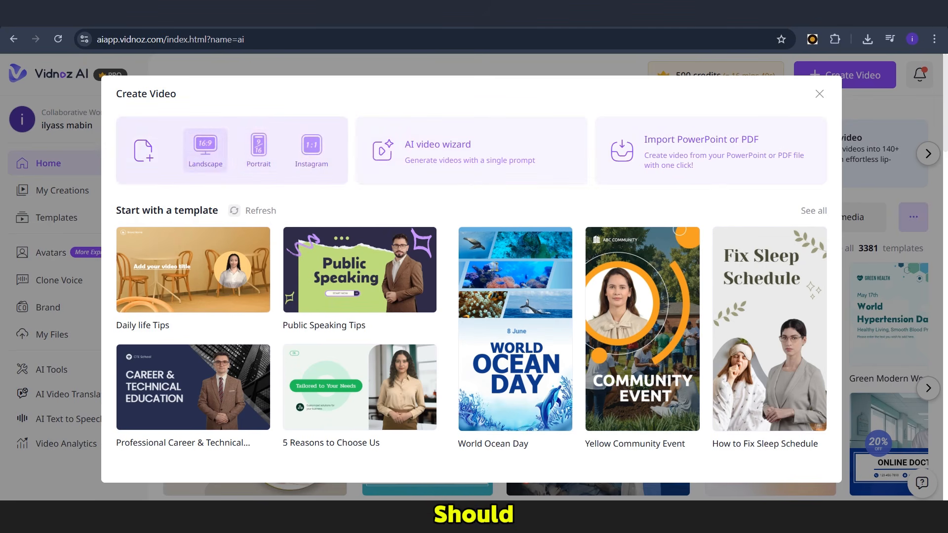
left_click(206, 148)
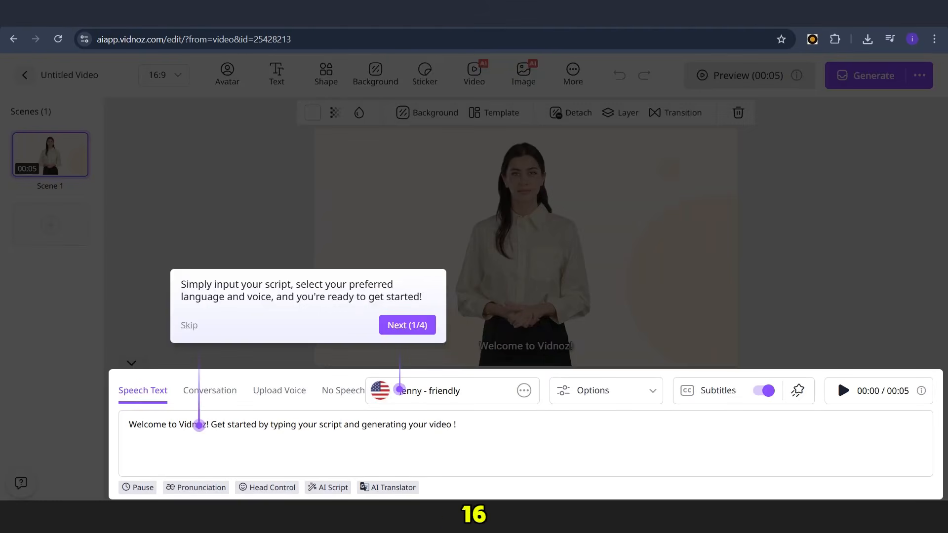
left_click(407, 325)
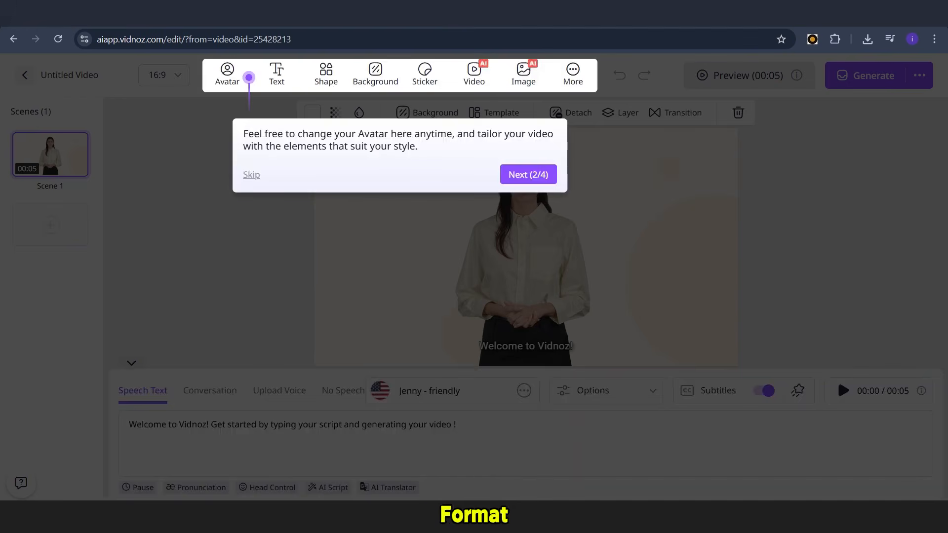
left_click(251, 175)
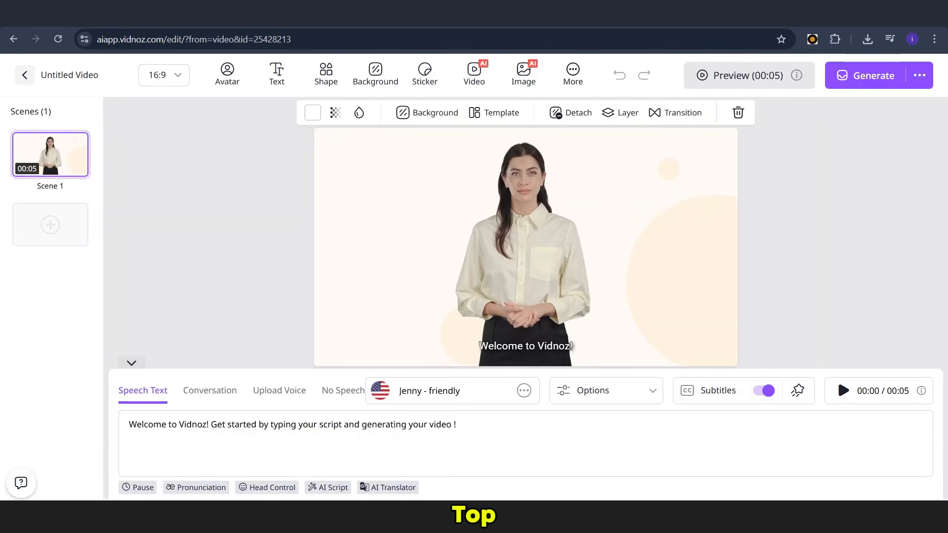
- Change the avatar's style to the seated Ainara - Anchor posture
left_click(525, 247)
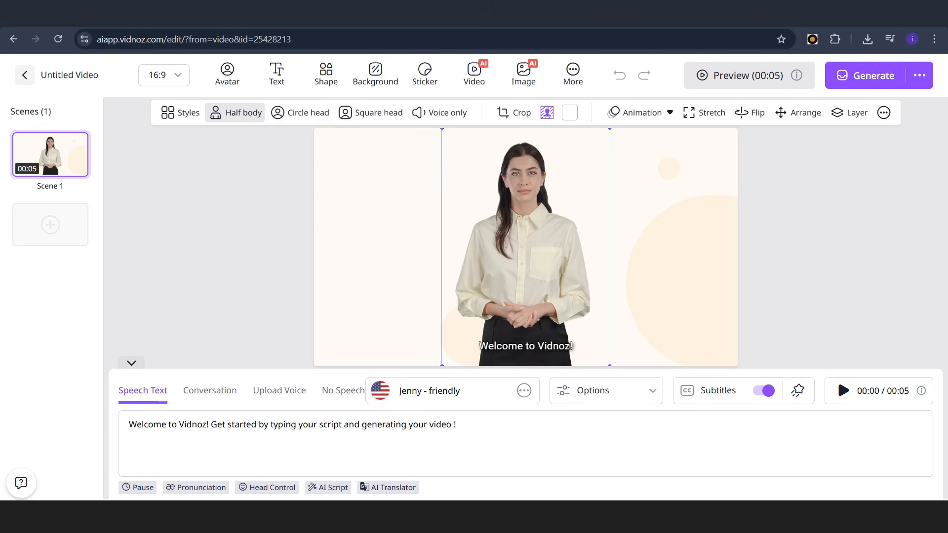
left_click(181, 113)
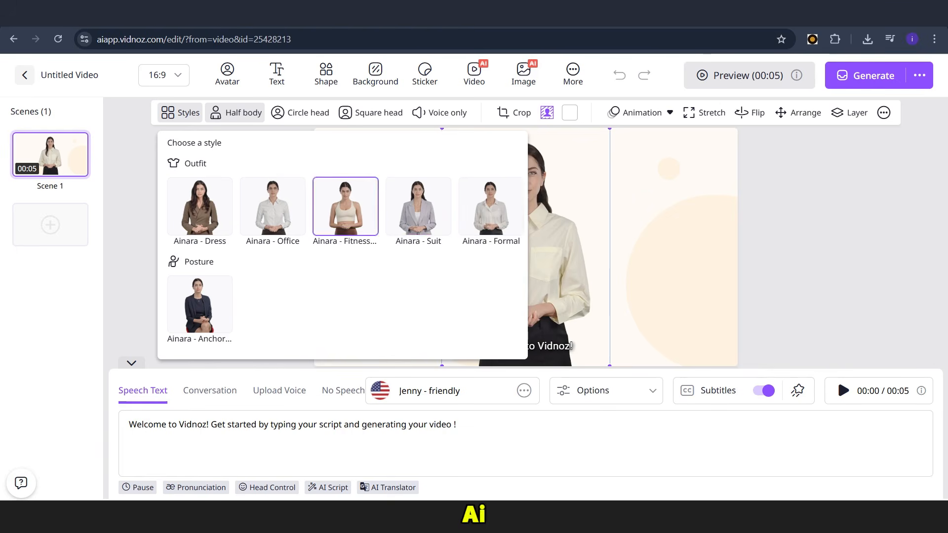
left_click(200, 304)
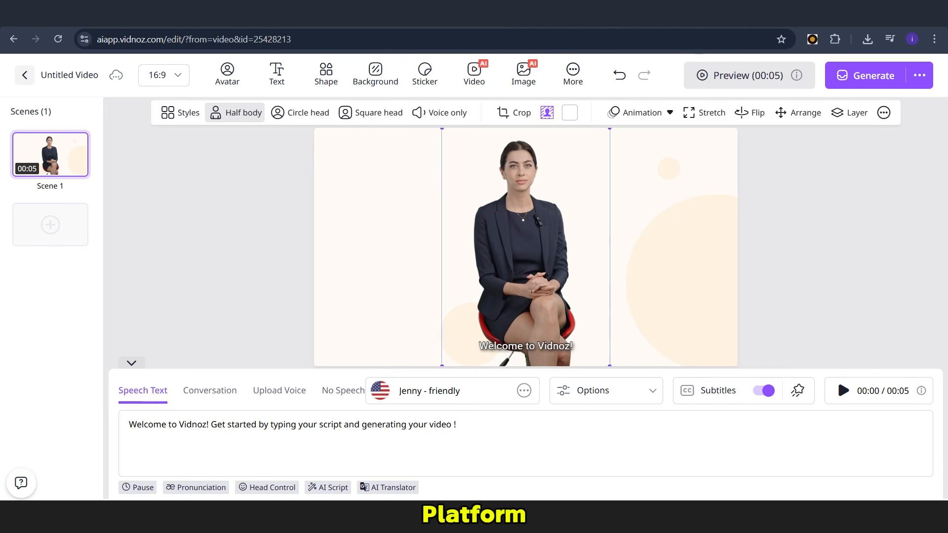
- Look through the realistic and expressive avatar collections for a suitable presenter
left_click(378, 247)
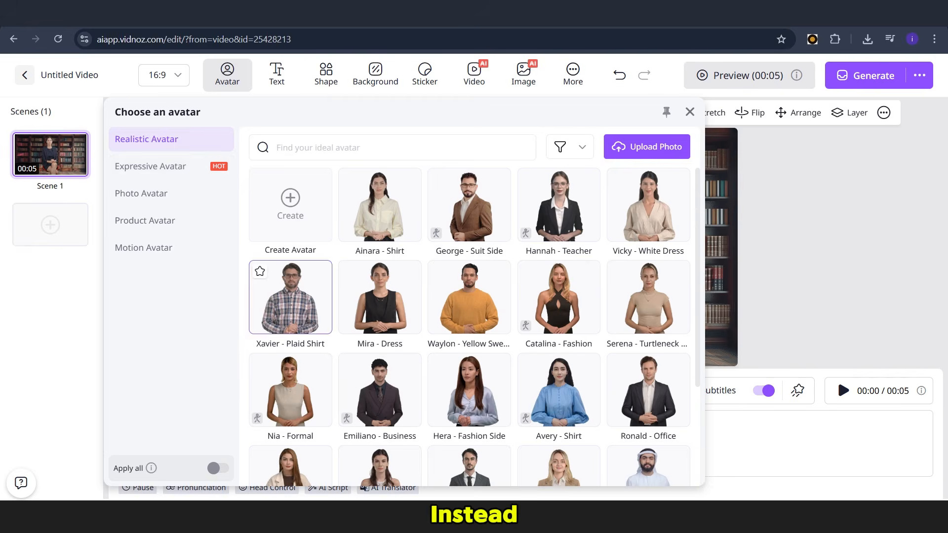
scroll(290, 306, "down", 4)
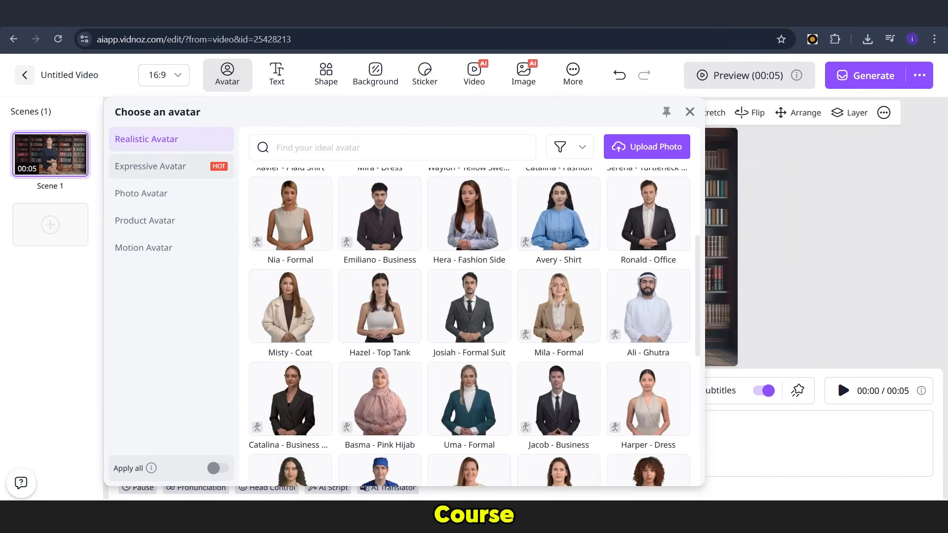
left_click(171, 167)
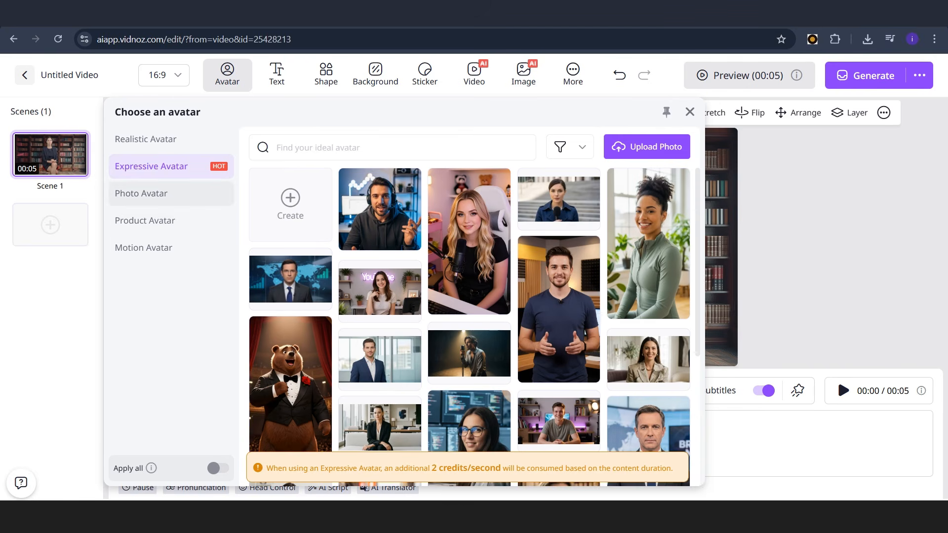
scroll(380, 291, "down", 3)
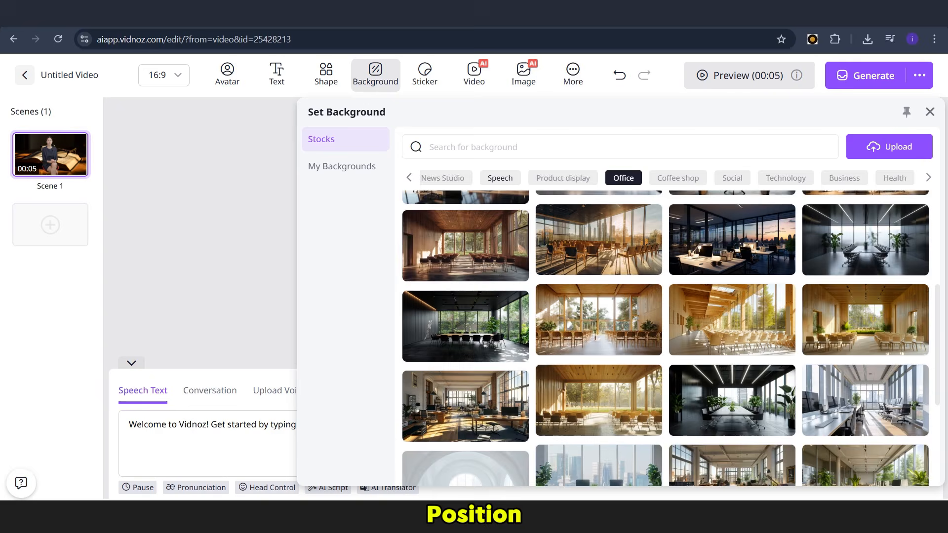
- Apply a library bookshelf background from the Speech stock category and place the suited male avatar at the scene's right side
left_click(501, 178)
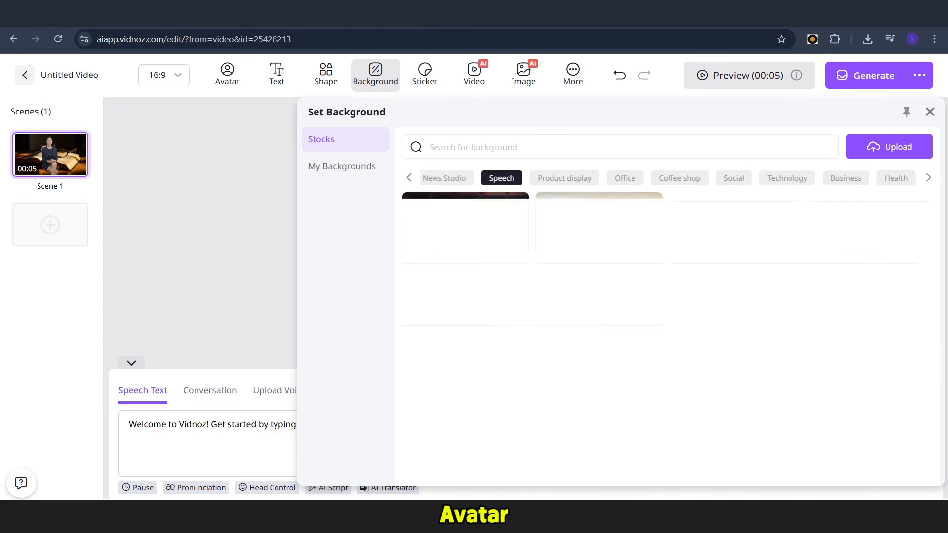
left_click(465, 227)
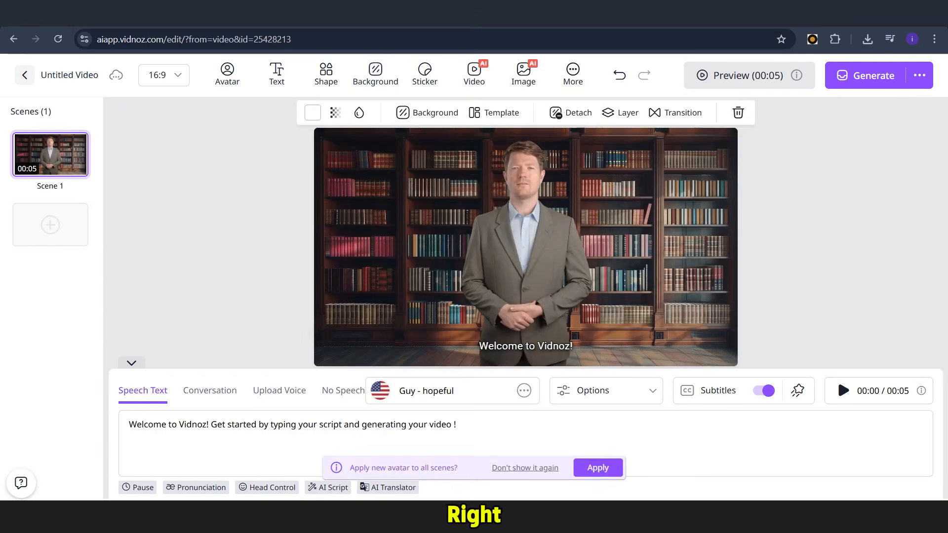
left_click_drag(522, 256, 666, 277)
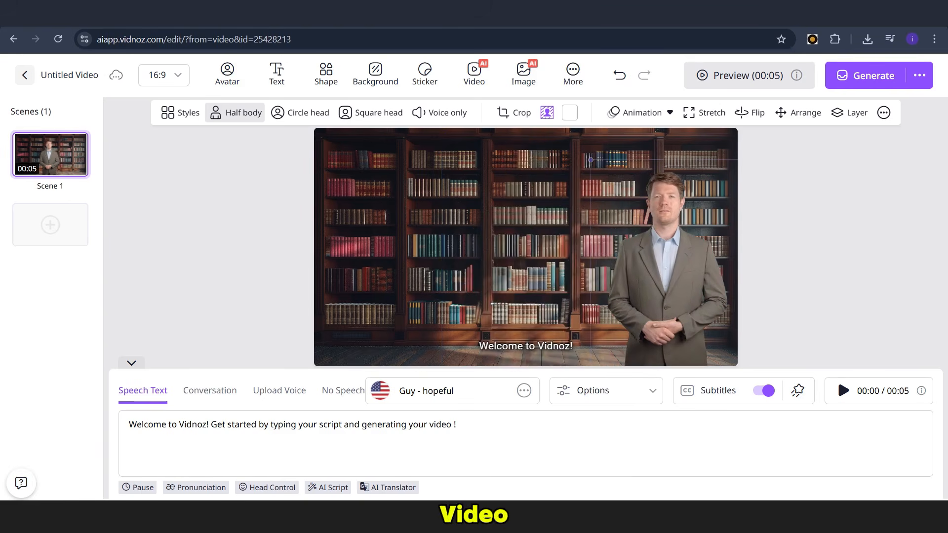
- Clear the placeholder welcome sentence from the scene's speech text
left_click(526, 237)
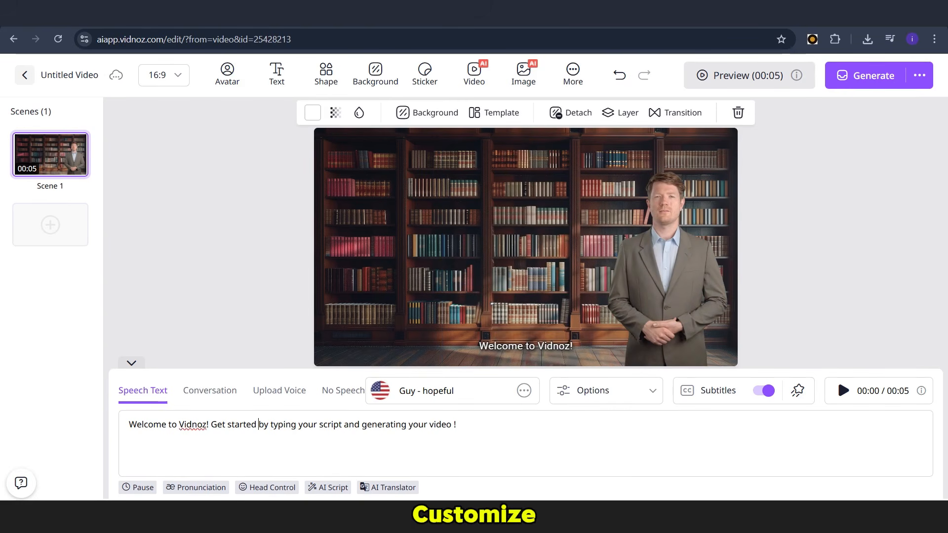
key("ctrl+a")
key("BackSpace")
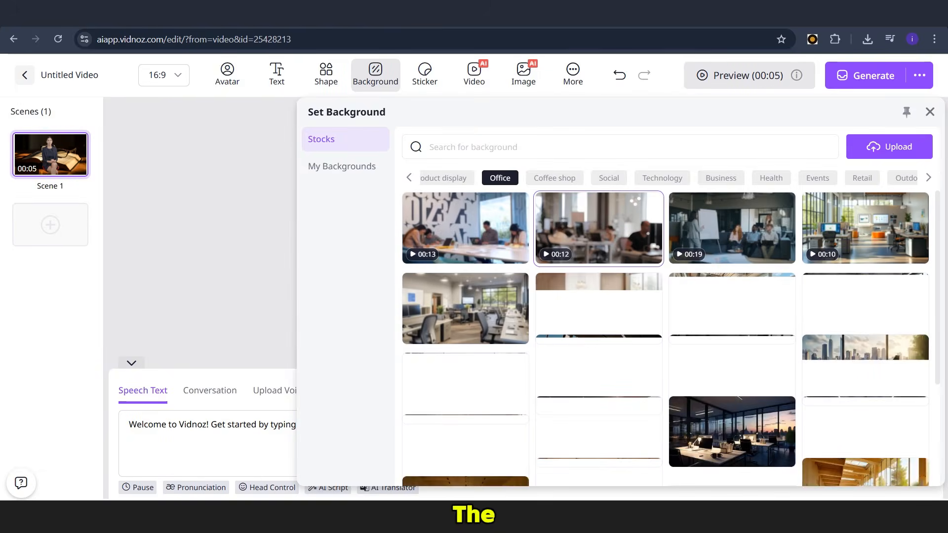
- Browse the Office stock backgrounds and open the Speech category of backgrounds
scroll(599, 379, "down", 2)
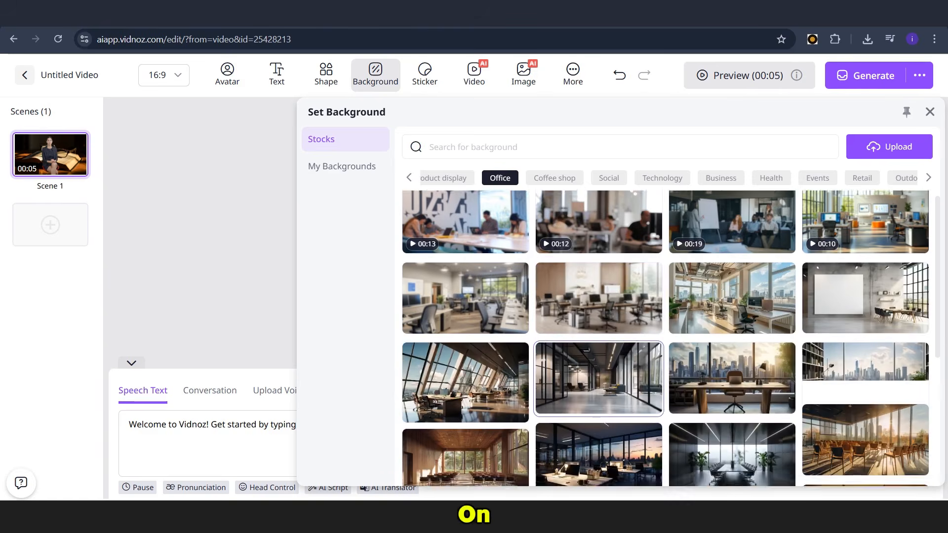
scroll(598, 355, "down", 5)
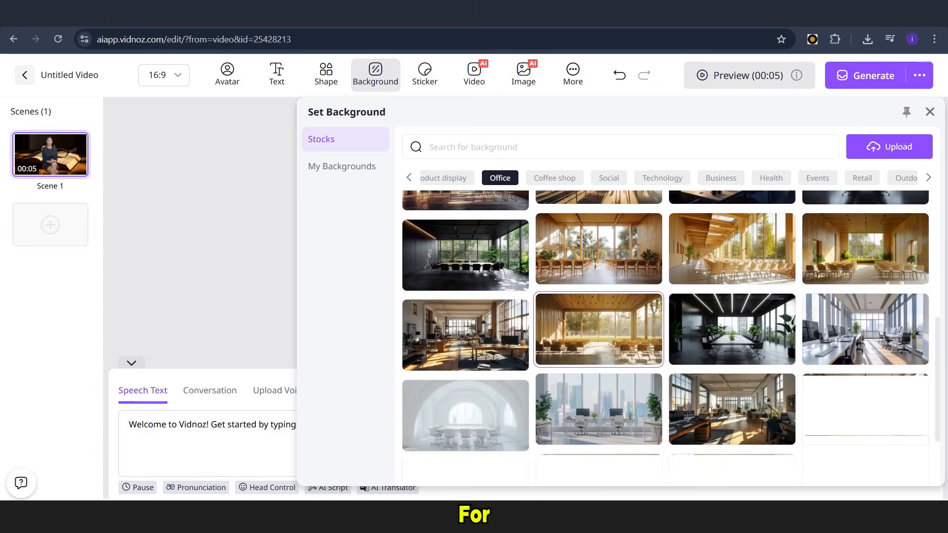
scroll(598, 355, "down", 3)
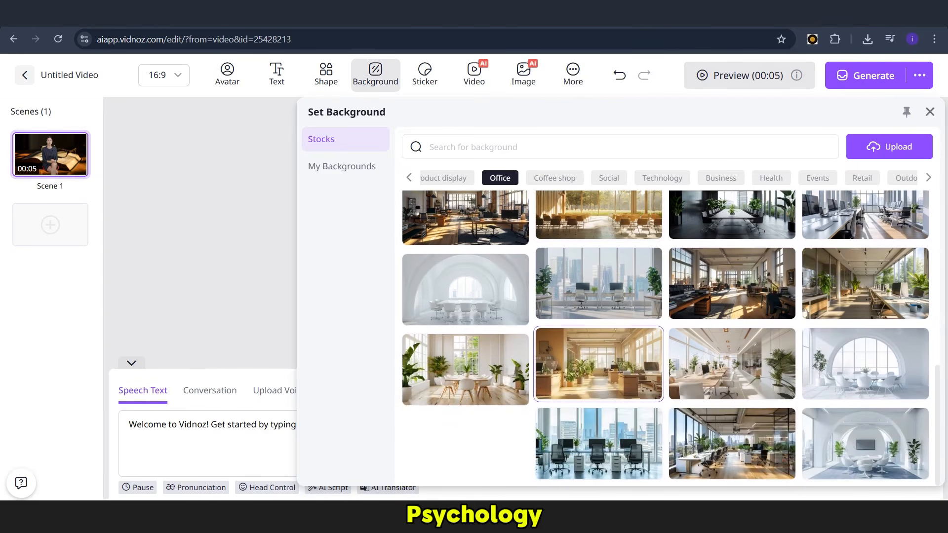
scroll(598, 355, "up", 4)
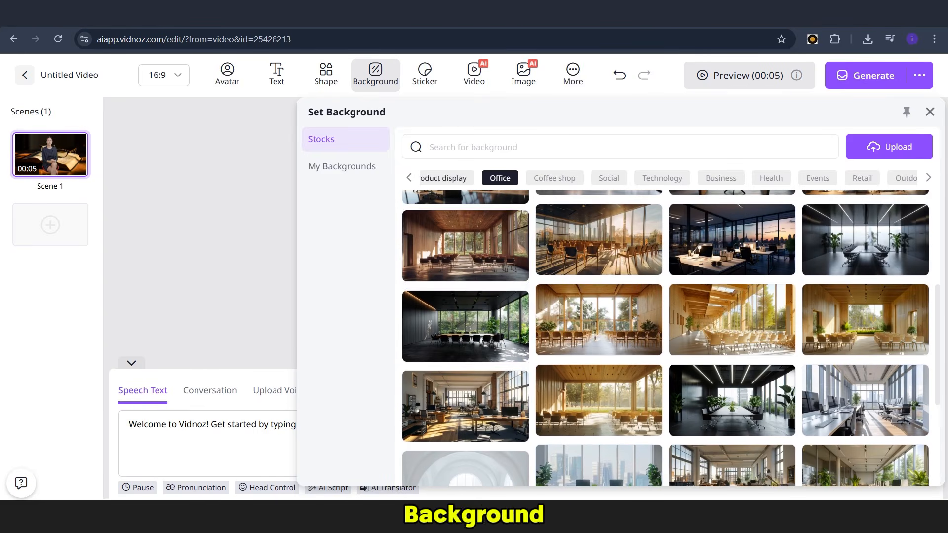
left_click(409, 178)
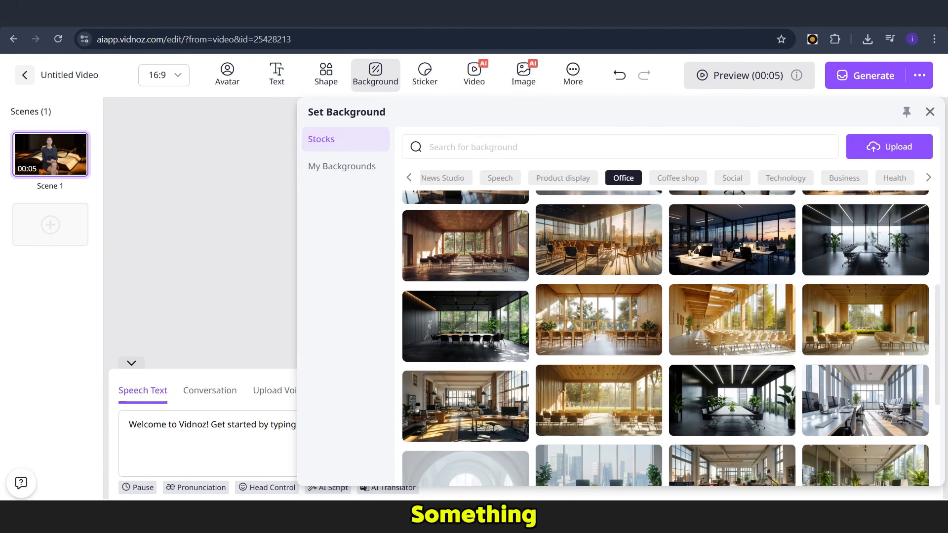
left_click(500, 178)
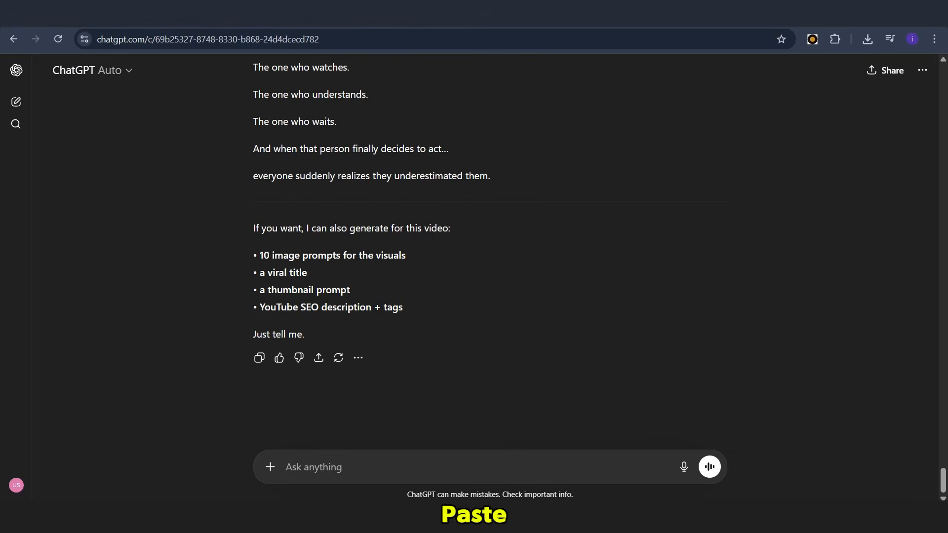
- Copy the generated script in ChatGPT, paste it into the Vidnoz scene's speech text, and check the voice upload option
left_click_drag(491, 214, 254, 345)
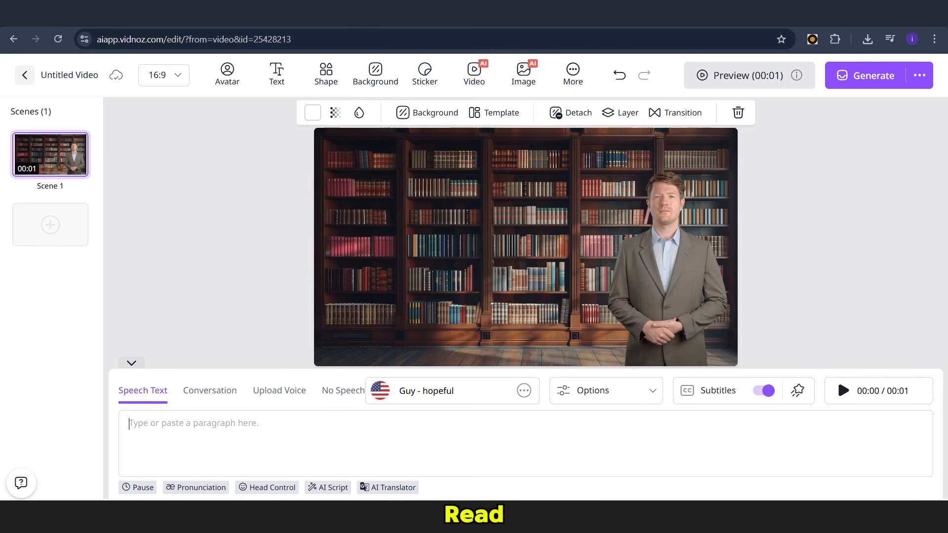
key("ctrl+v")
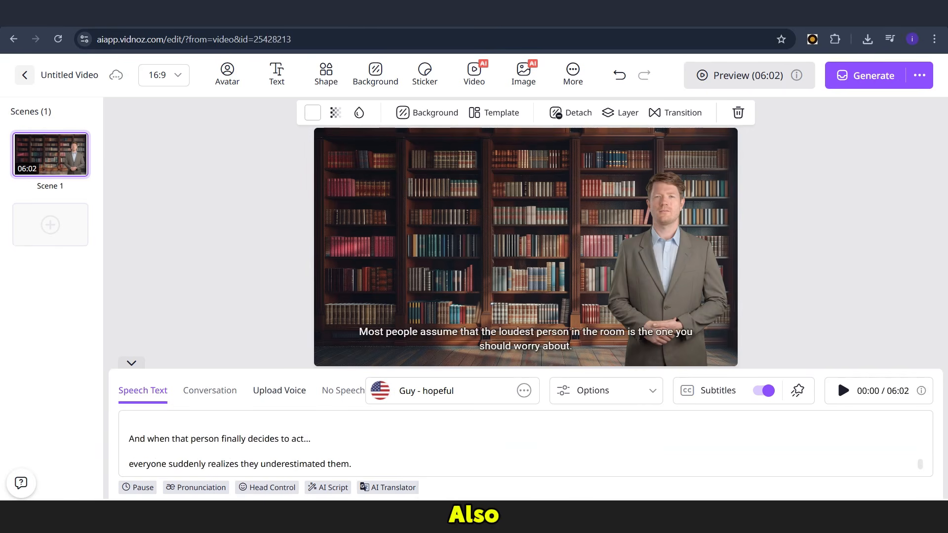
left_click(279, 390)
left_click(143, 389)
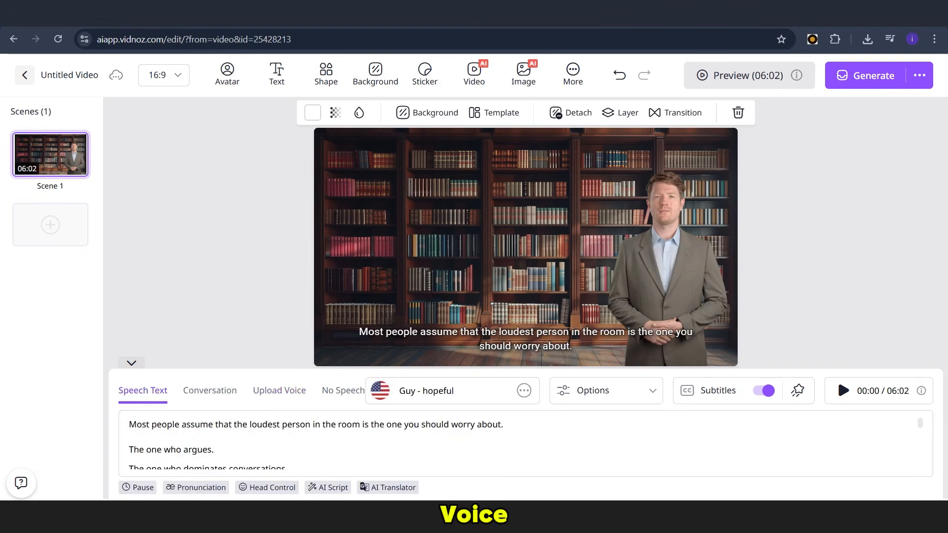
- Check the English - US male voice choices, then upload the ElevenLabs recording as the scene's voice
left_click(523, 390)
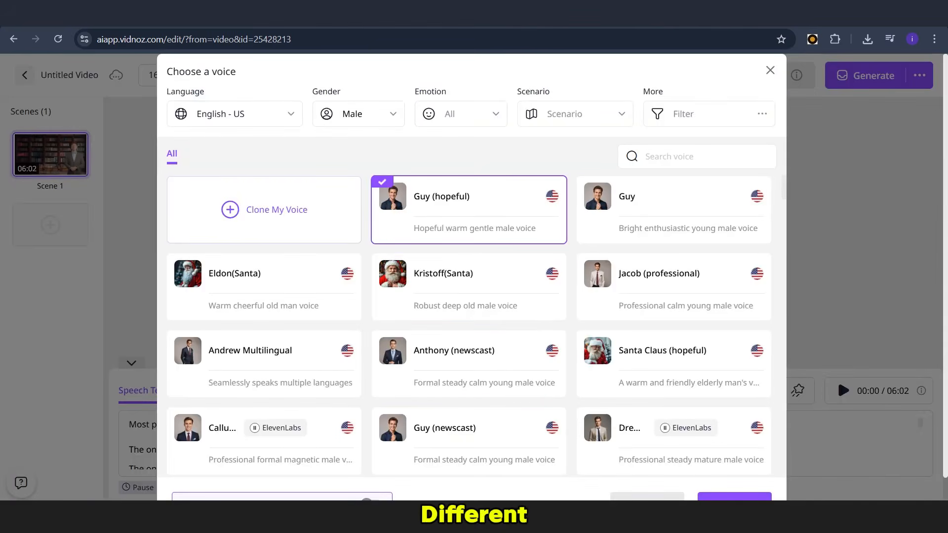
left_click(734, 497)
left_click(279, 391)
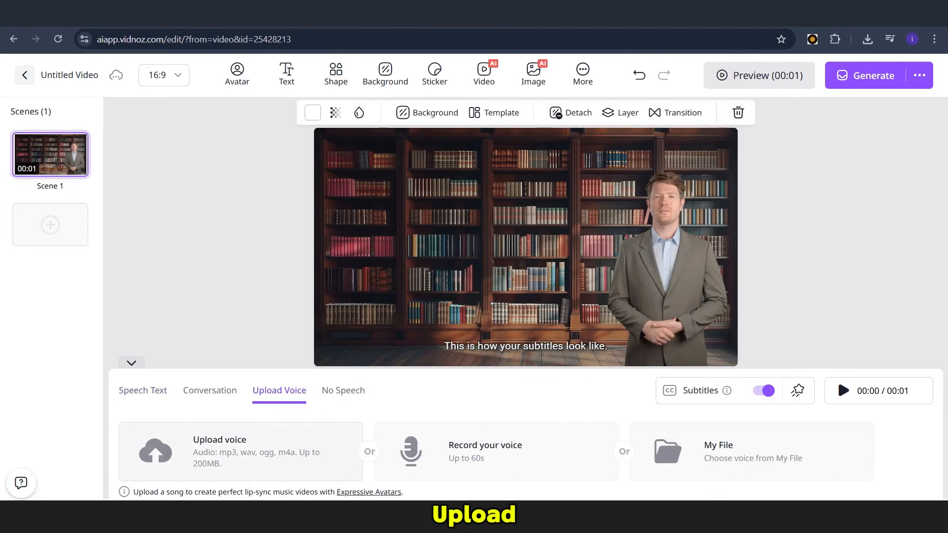
left_click(240, 452)
left_click(119, 140)
key("Return")
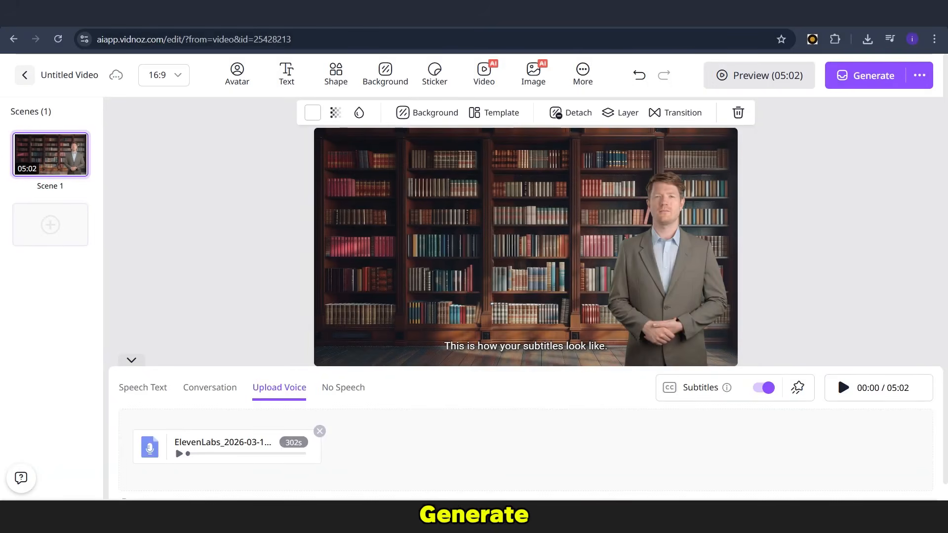
- Switch to ElevenLabs Text to Speech, search for "sid", select the deep, dynamic Sid voice, and slow the speed to about one third of its range
left_click(525, 346)
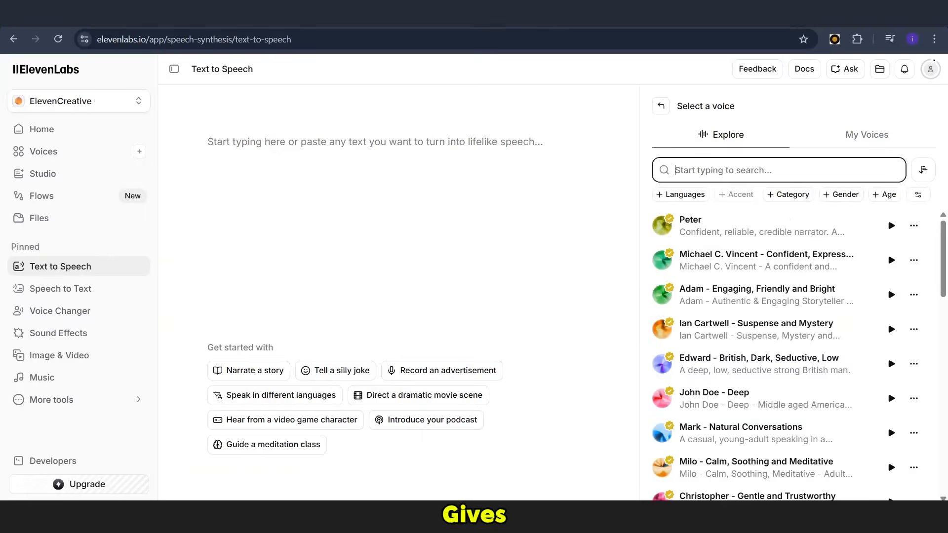
type("sid")
left_click(789, 329)
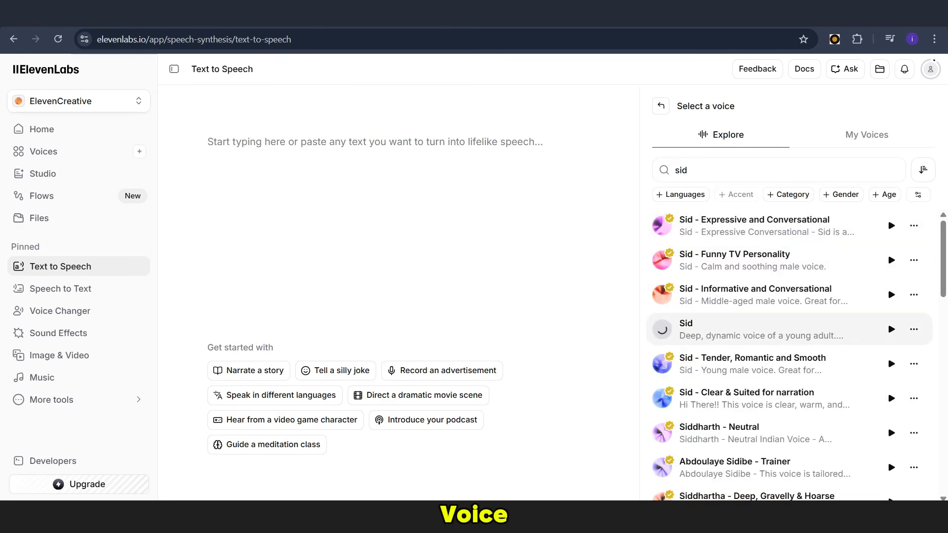
left_click_drag(816, 382, 736, 382)
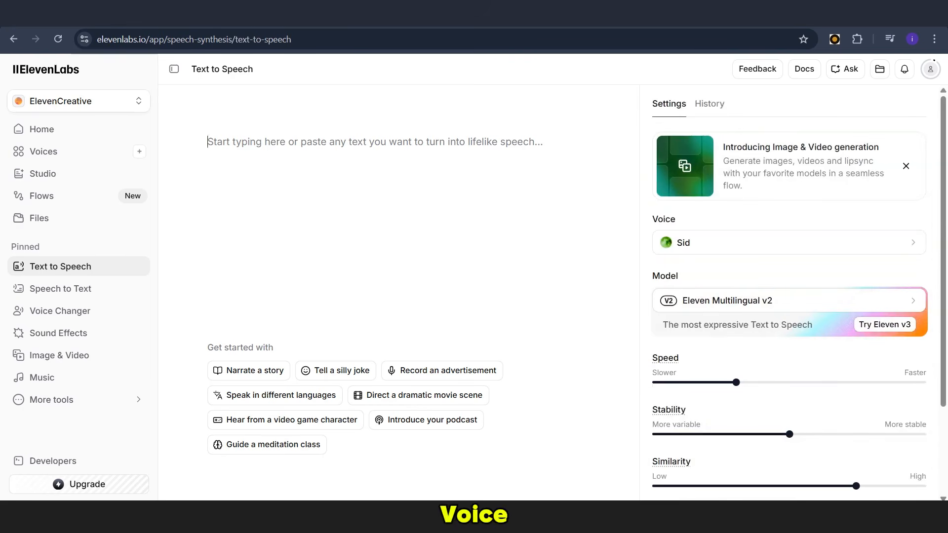
- Cut the script text from its source, paste it into the ElevenLabs text area, and generate the speech
key("alt+Tab")
key("ctrl+a")
key("ctrl+x")
key("alt+Tab")
key("ctrl+v")
scroll(430, 295, "up", 20)
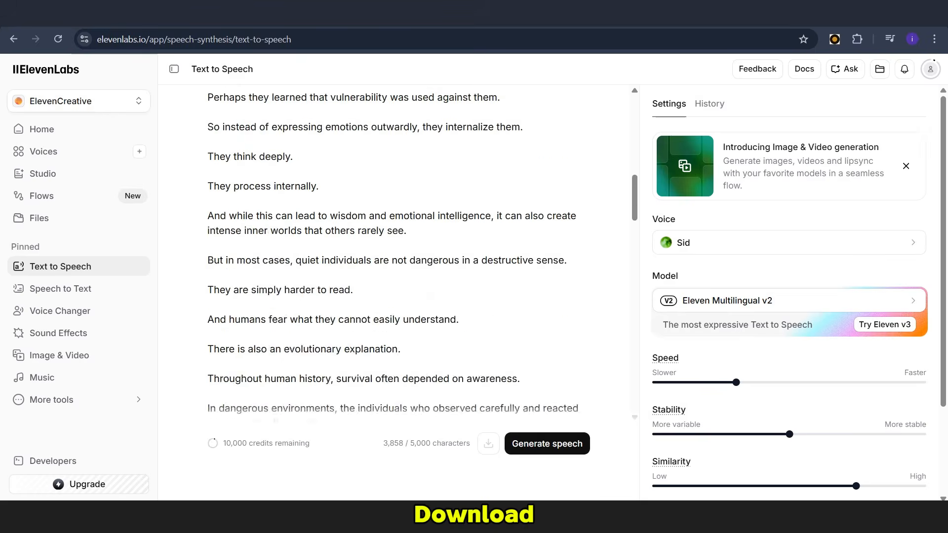
scroll(395, 246, "up", 10)
key("ctrl+Return")
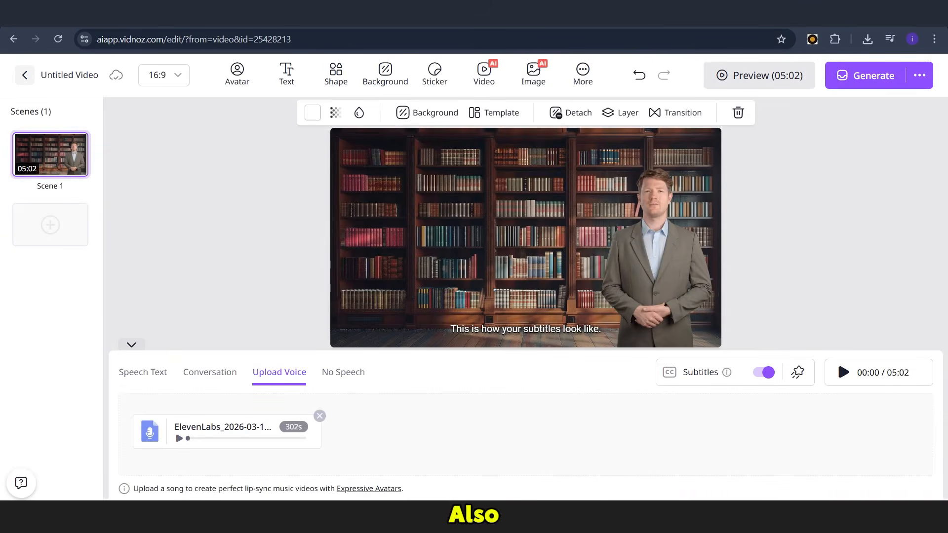
- Style the Vidnoz scene's subtitles with the Potta One font and the yellow colour #FBFF00
left_click(525, 329)
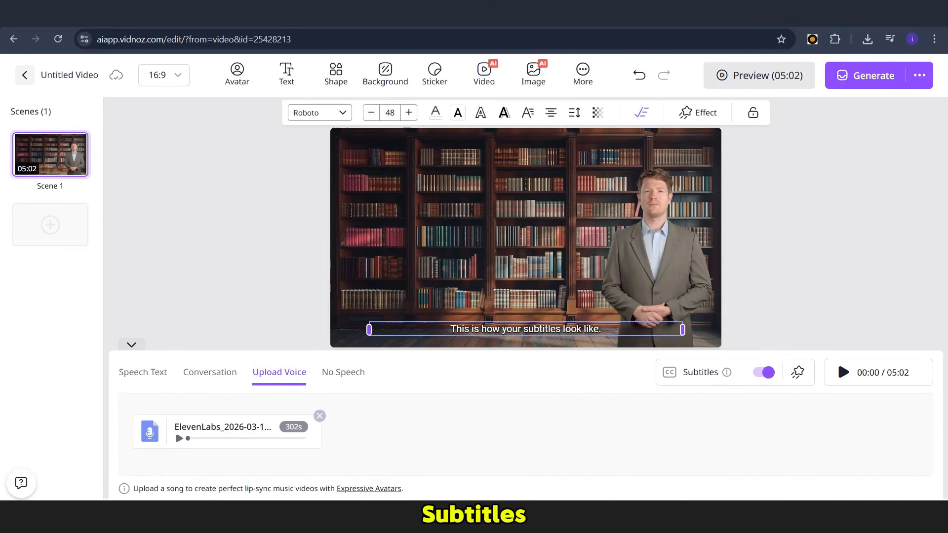
left_click(320, 112)
left_click(322, 266)
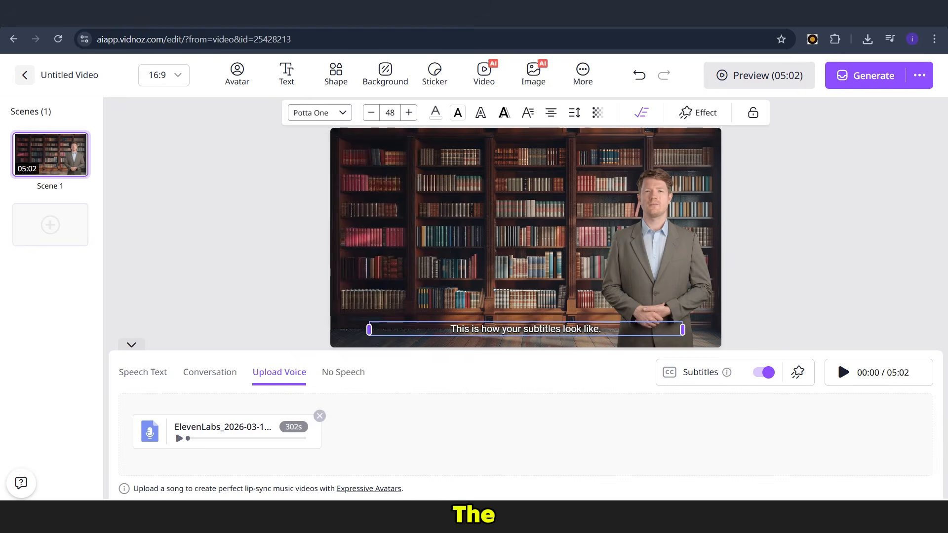
left_click(436, 113)
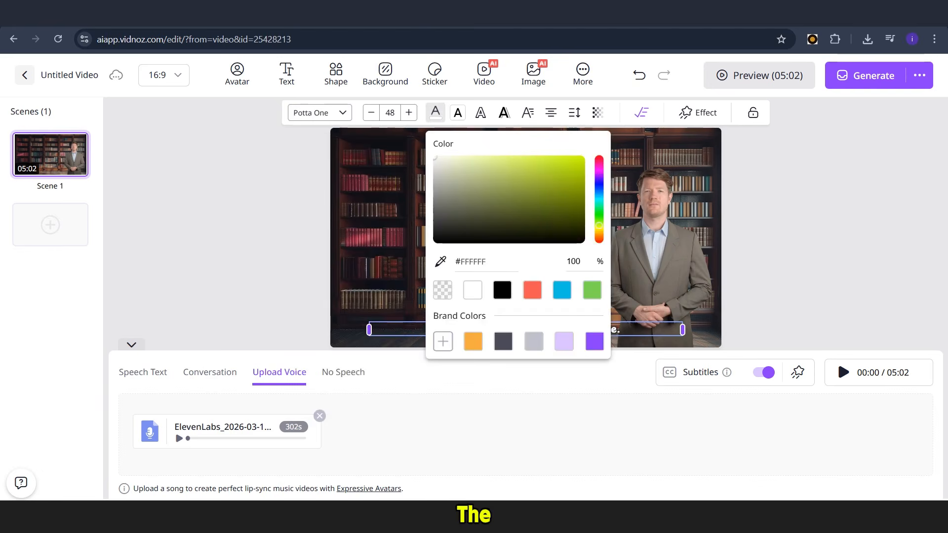
left_click_drag(571, 164, 583, 156)
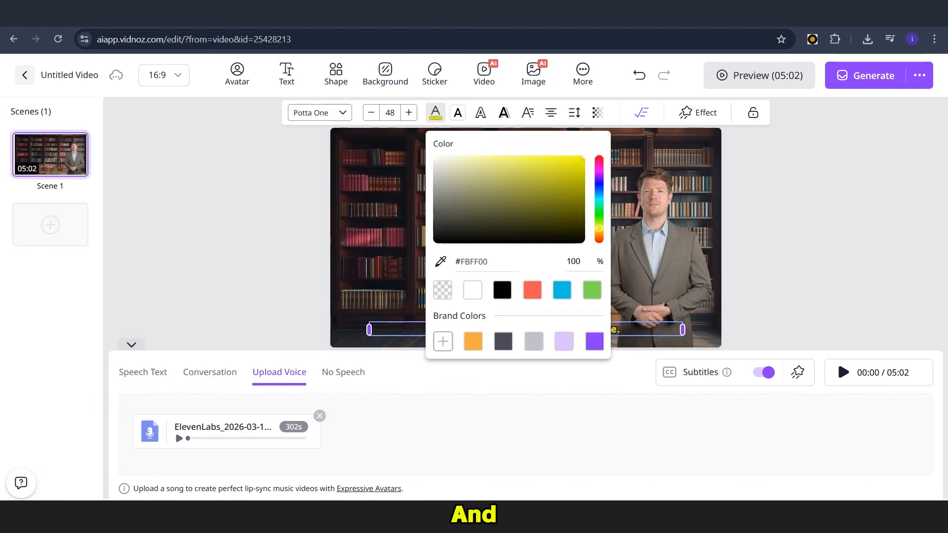
left_click(790, 222)
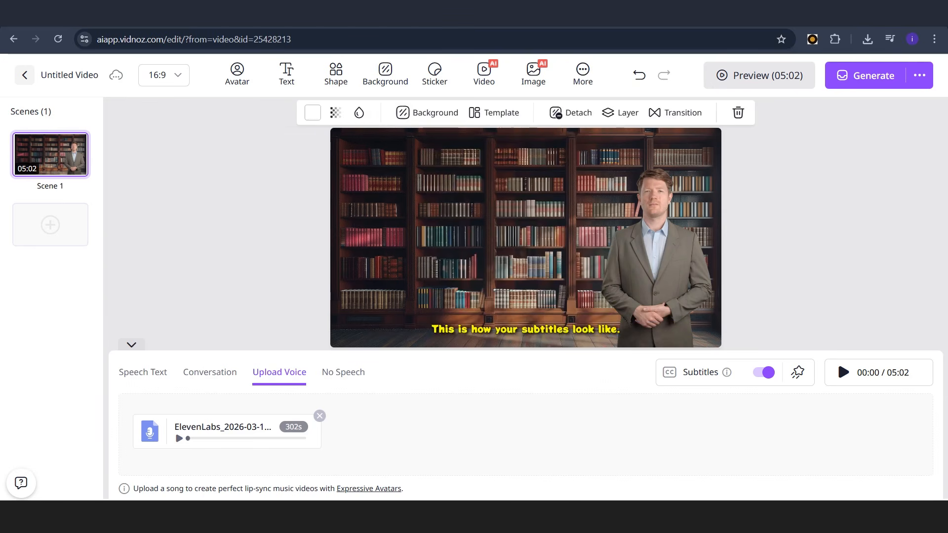
left_click(525, 330)
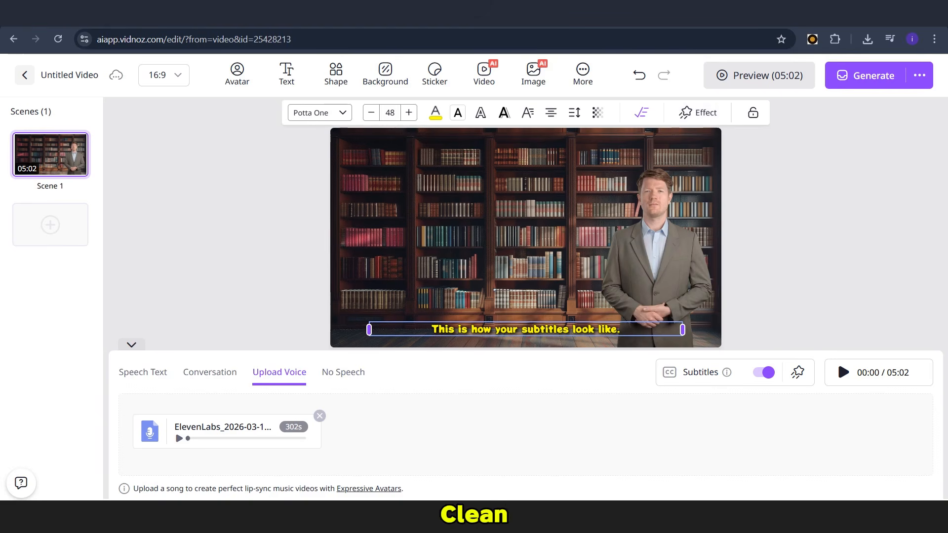
left_click(801, 235)
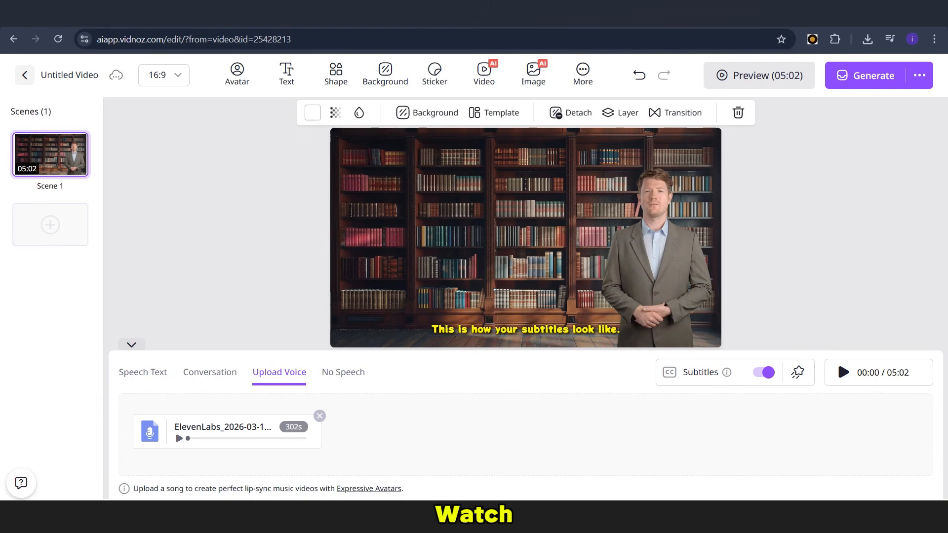
- Generate the avatar video from the scene and download the result in 1080p
left_click(866, 75)
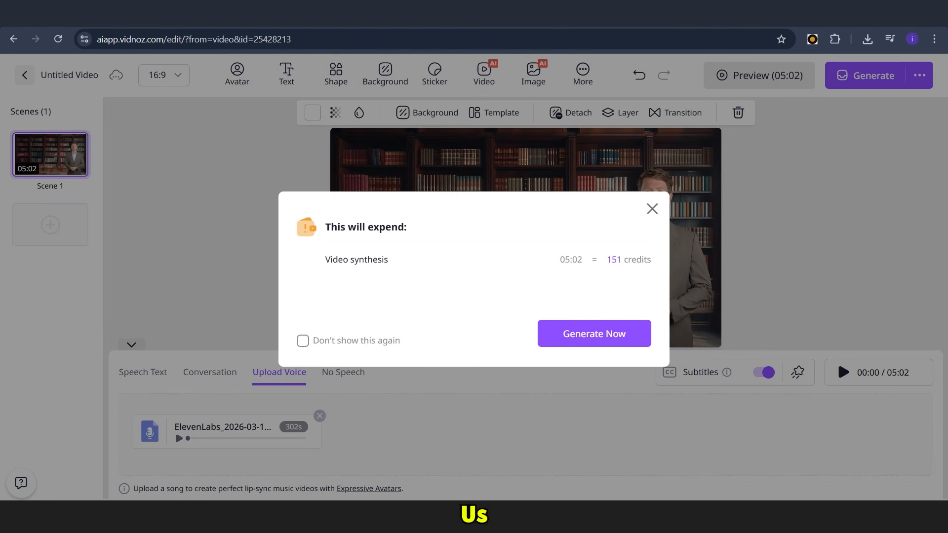
left_click(593, 333)
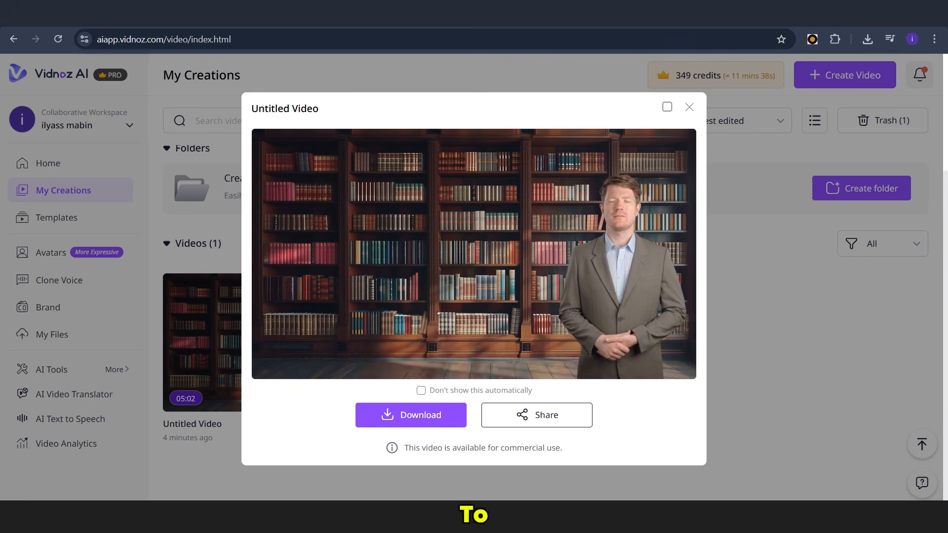
left_click(410, 415)
left_click(410, 349)
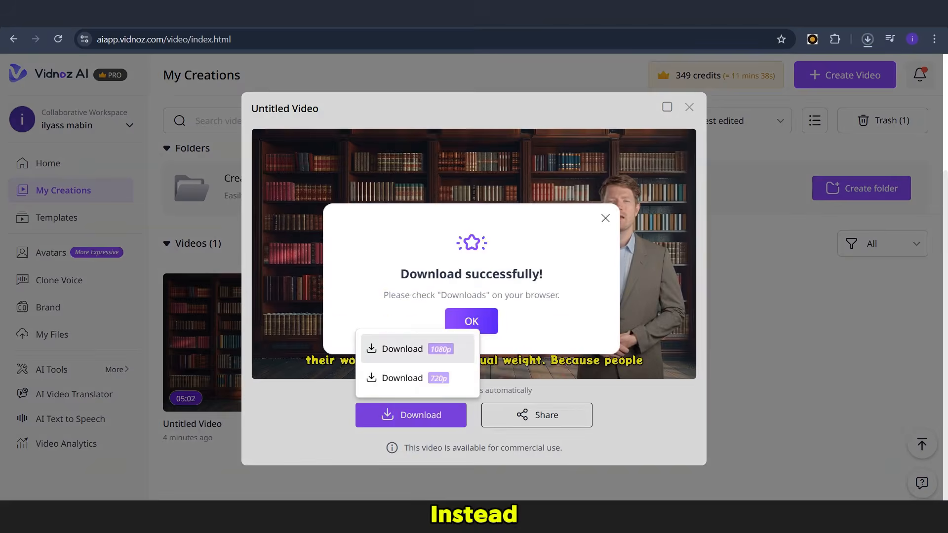
left_click(471, 321)
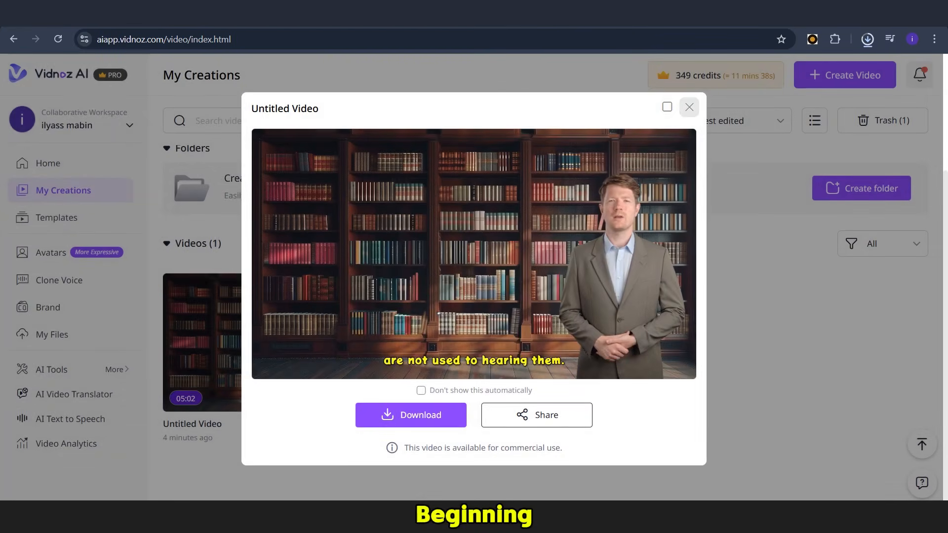
left_click(689, 107)
- Open the created video for direct editing and replace its uploaded voice with the other ElevenLabs recording
left_click(394, 288)
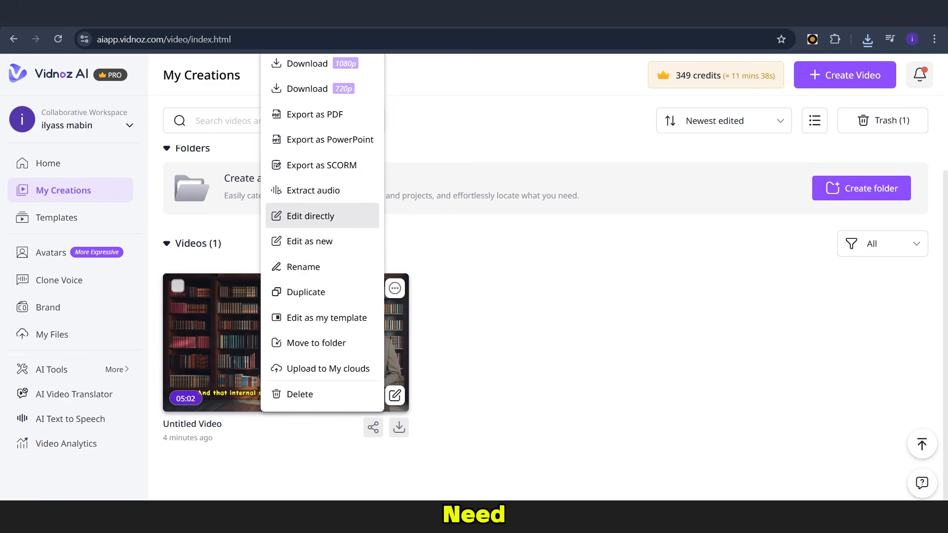
left_click(310, 216)
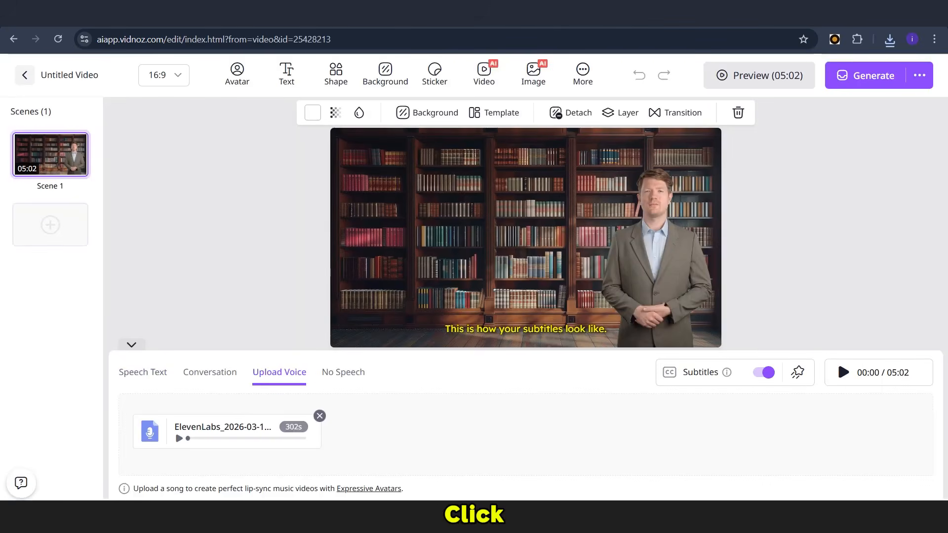
left_click(319, 416)
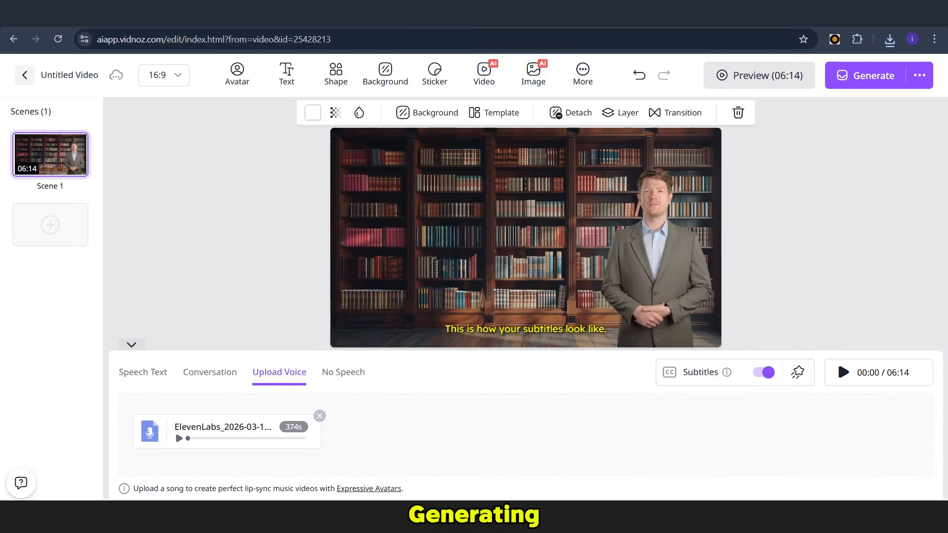
- Generate the video with the replaced voice recording and download this version in 1080p
left_click(866, 76)
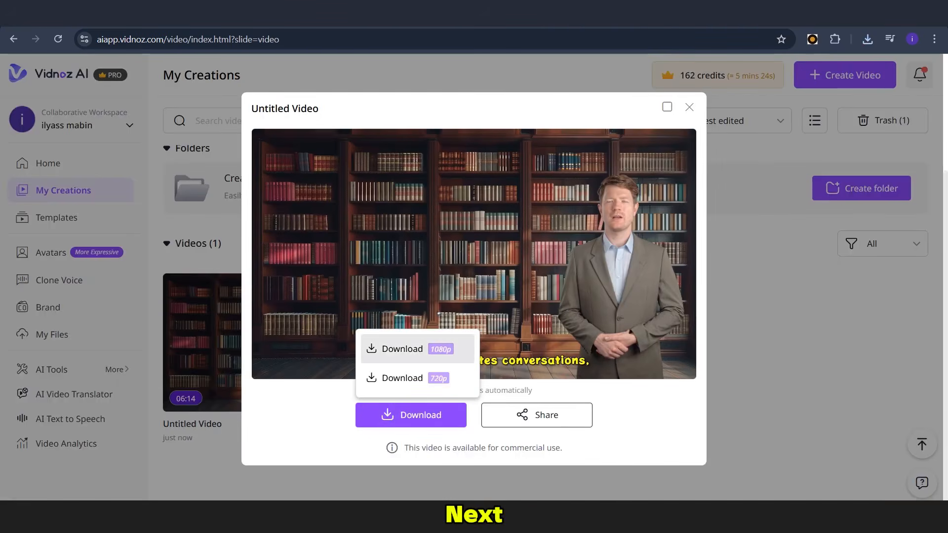
left_click(417, 349)
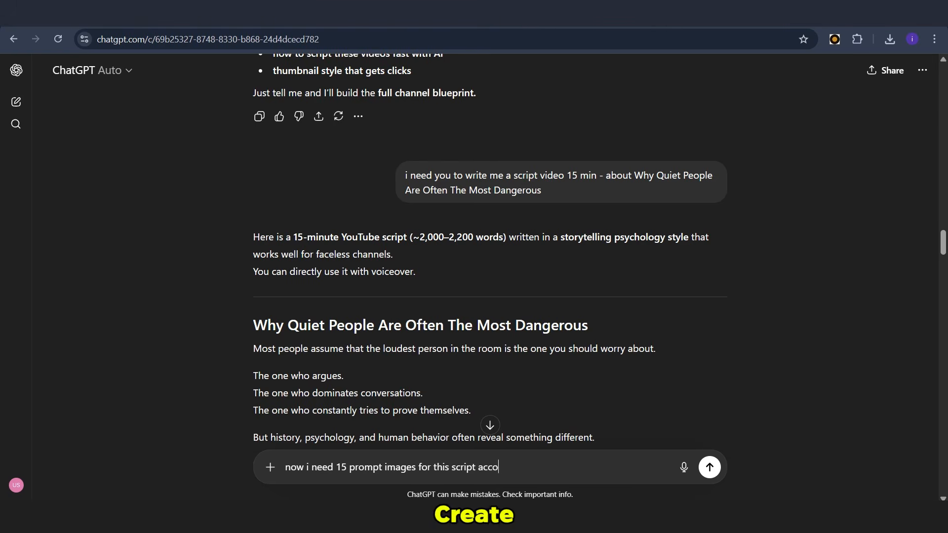
- Switch to ChatGPT and send the request "now i need 15 prompt images for this script according to the script"
type("ipt")
key("Return")
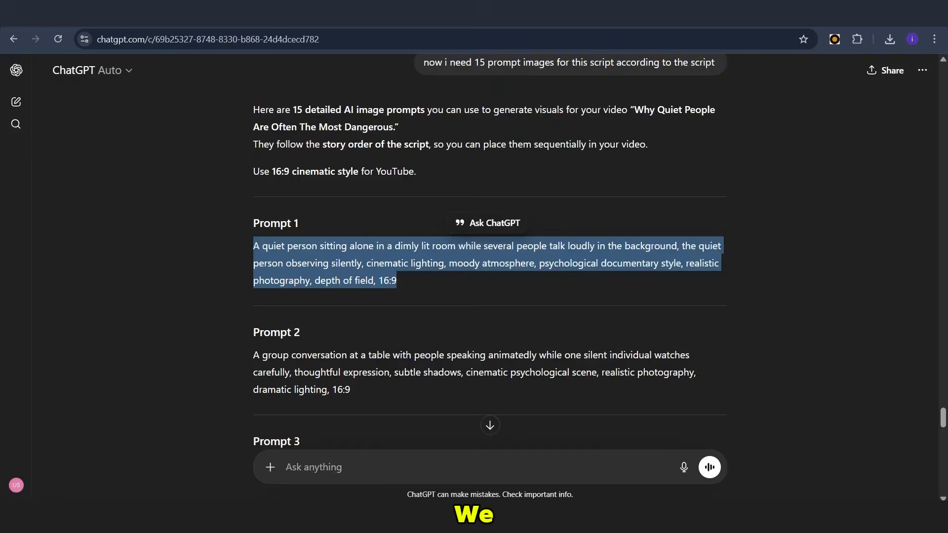
- Copy image prompts 2 to 6 from ChatGPT one at a time and generate a single 16:9 image from each in Leonardo.Ai
scroll(474, 247, "down", 3)
triple_click(474, 217)
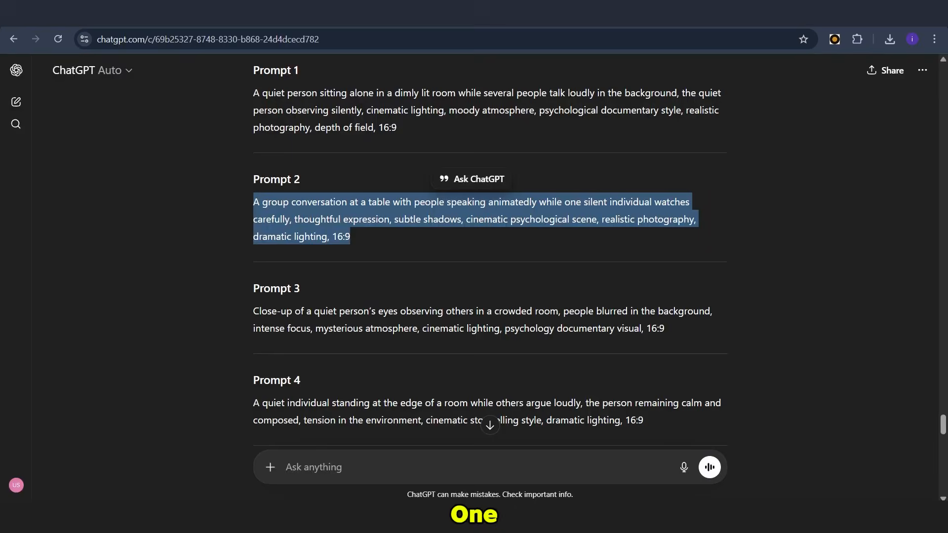
triple_click(474, 319)
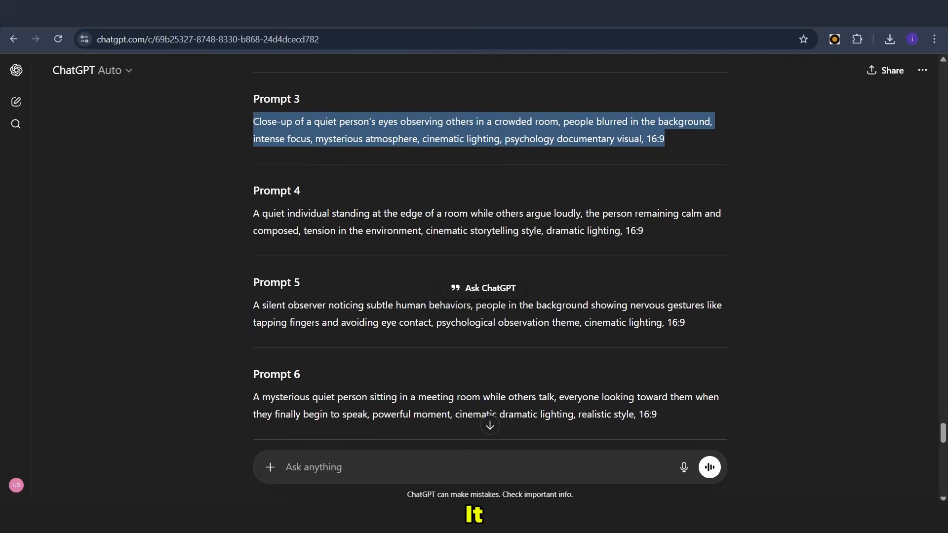
triple_click(473, 221)
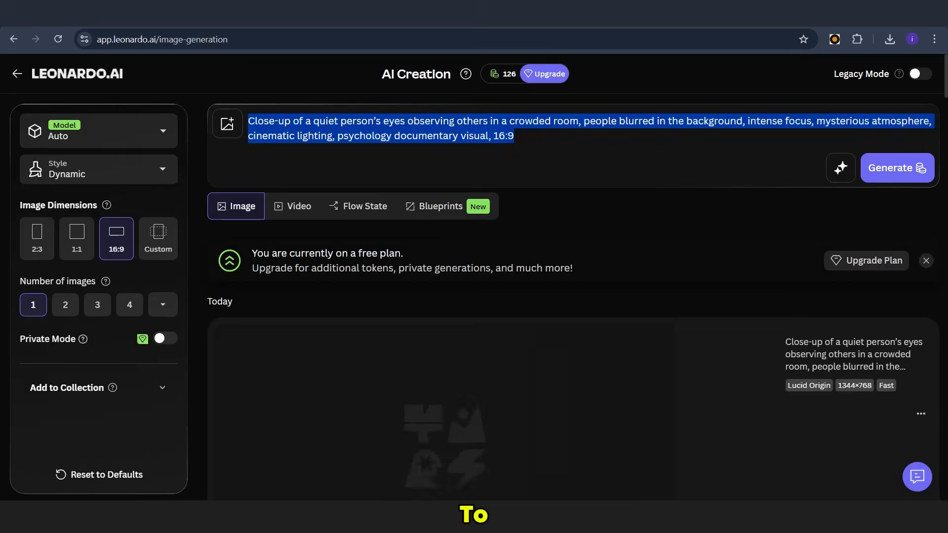
triple_click(474, 323)
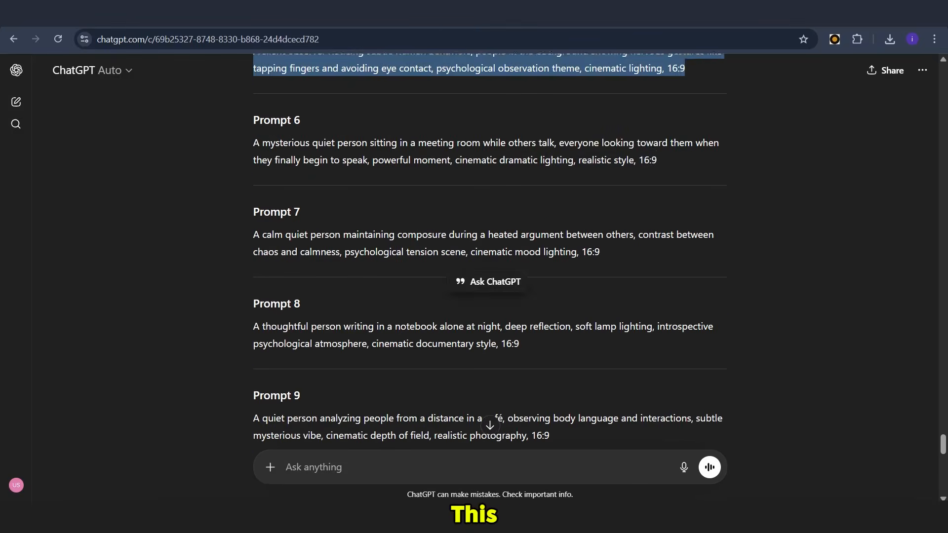
triple_click(474, 148)
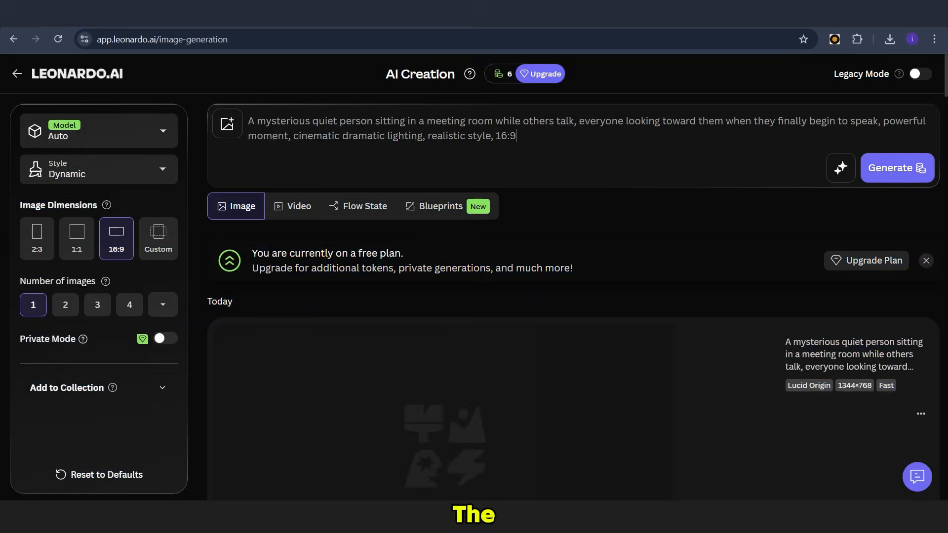
- Generate images from prompt 7 (calm person in an argument) and prompt 8 (notebook writer at night), and enter prompt 9 (café observer)
key("ctrl+a")
type("A calm quiet person maintaining composure during a heated argument between others, contrast between chaos and calmness, psychological tension scene, cinematic mood lighting, 16:9")
key("Return")
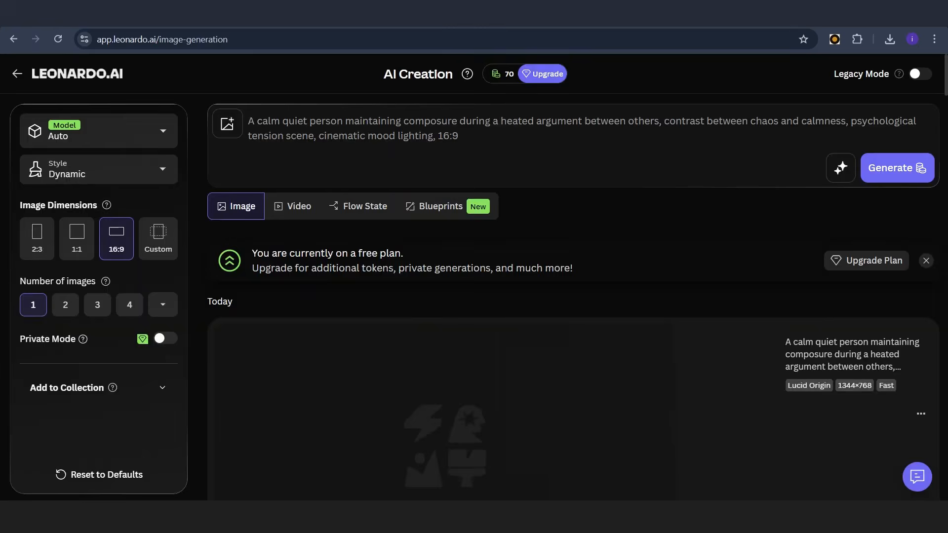
key("ctrl+a")
type("A thoughtful person writing in a notebook alone at night, deep reflection, soft lamp lighting, introspective psychological atmosphere, cinematic documentary style, 16:9")
key("Return")
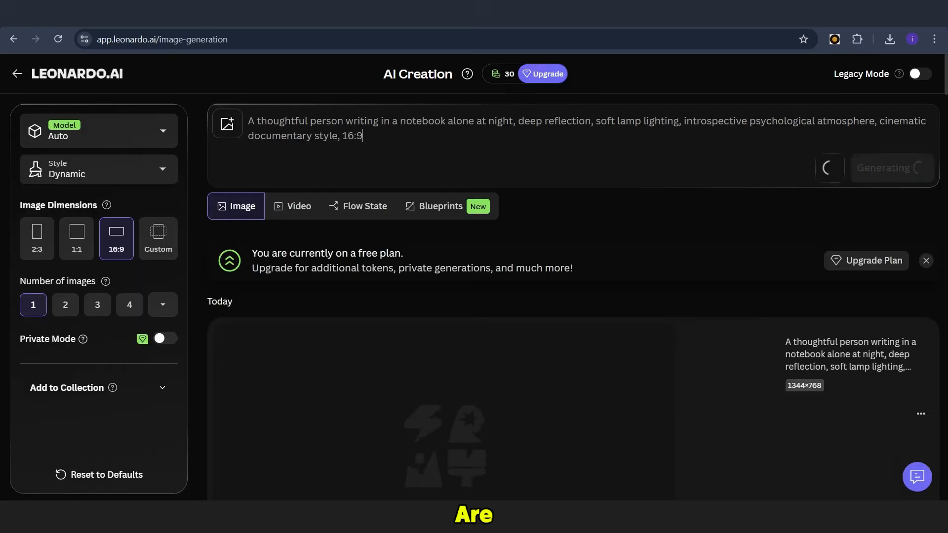
key("ctrl+a")
type("A quiet person analyzing people from a distance in a café, observing body language and interactions, subtle mysterious vibe, cinematic depth of field, realistic photography, 16:9")
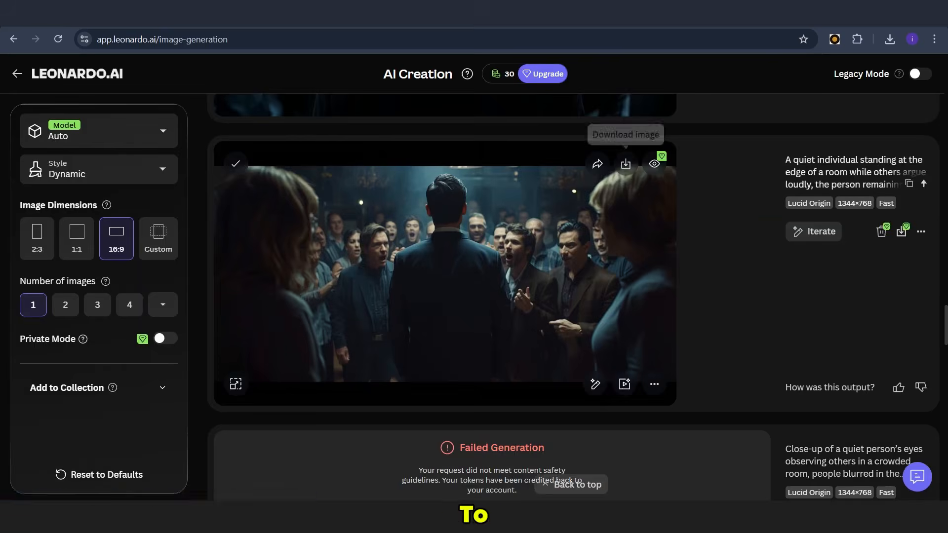
- Download the generated image of a quiet person sitting alone in a dimly lit room
scroll(445, 296, "down", 10)
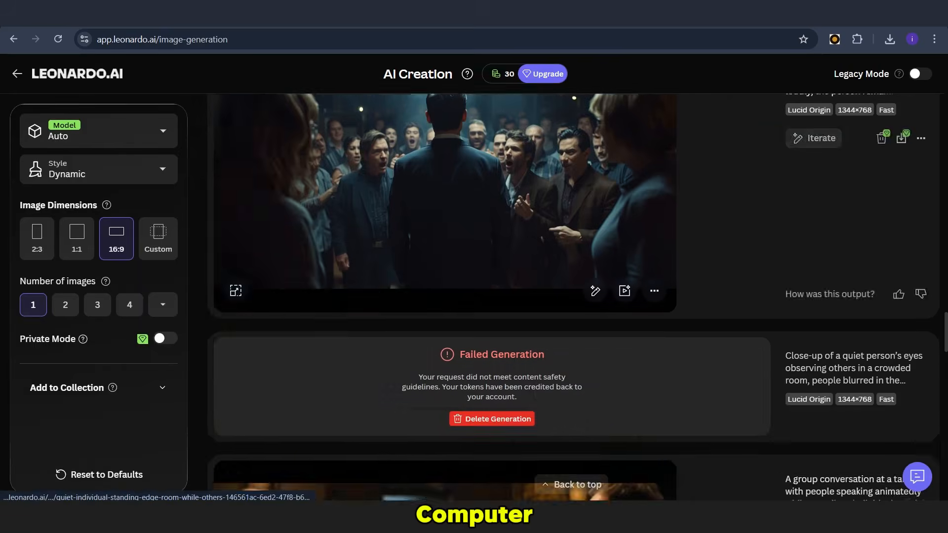
scroll(592, 237, "up", 2)
left_click(625, 230)
scroll(626, 230, "up", 5)
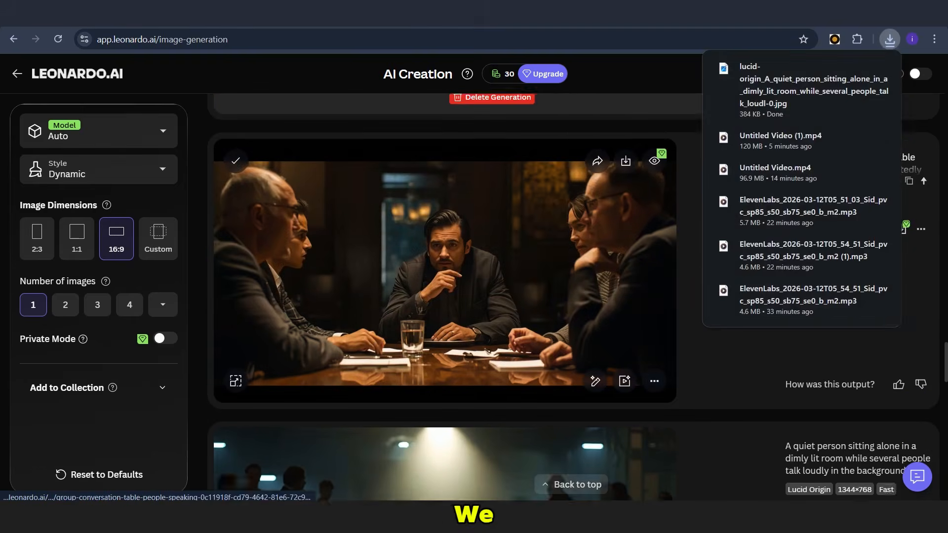
- Download the generated image of the silent man in the group conversation around the table
left_click(625, 178)
scroll(444, 296, "down", 5)
scroll(445, 296, "up", 1)
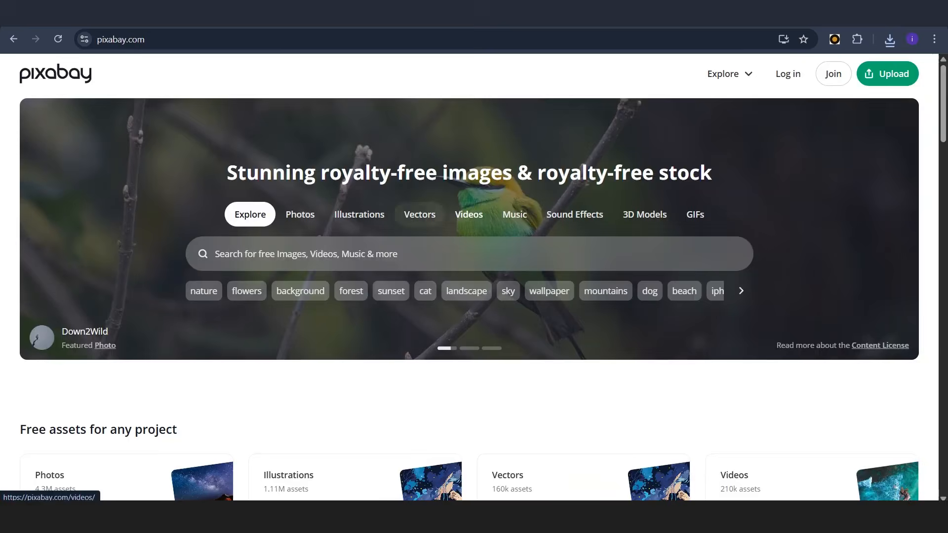
- Switch to Pixabay and search its music section for "sleep music"
left_click(515, 214)
left_click(346, 254)
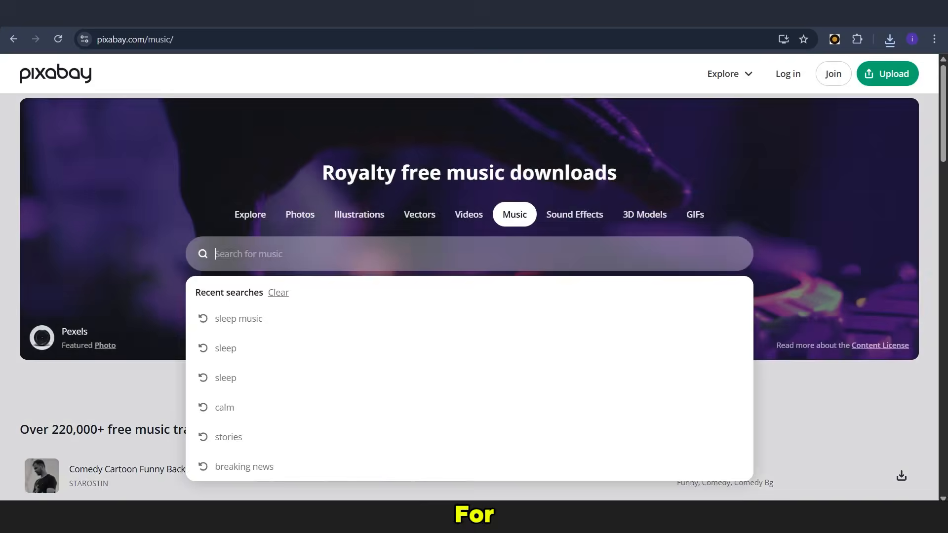
left_click(238, 318)
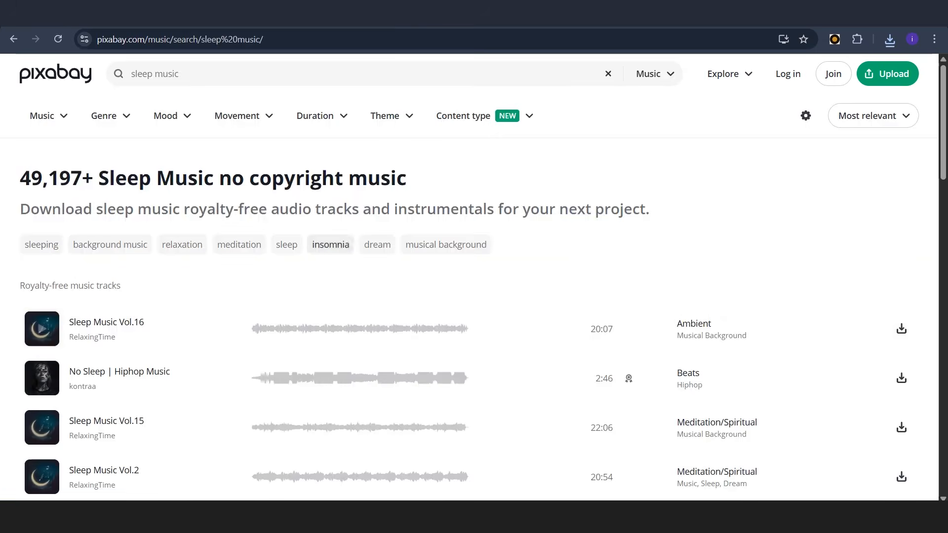
scroll(312, 359, "down", 4)
scroll(312, 359, "down", 10)
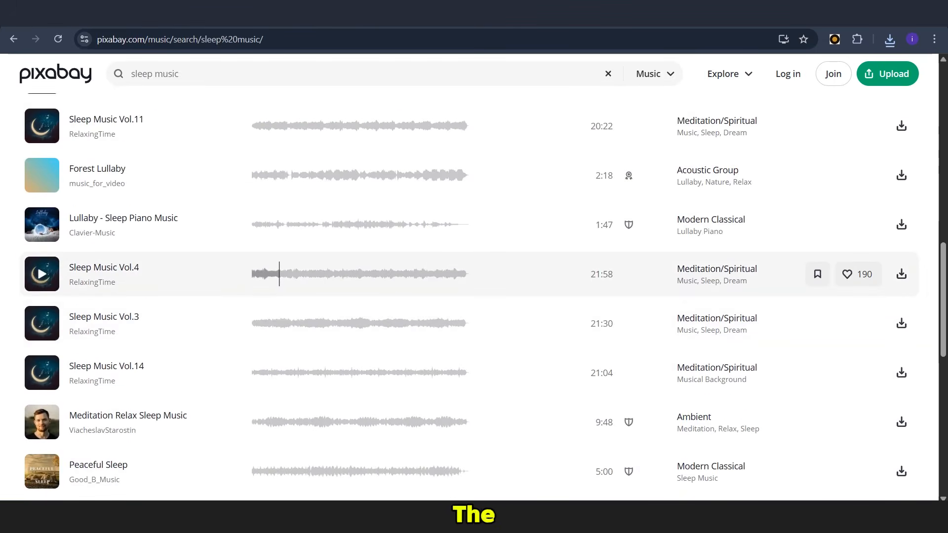
- Preview the tracks Sleep Music Vol.4, Vol.3 and Vol.14 to compare them as background music
left_click(279, 274)
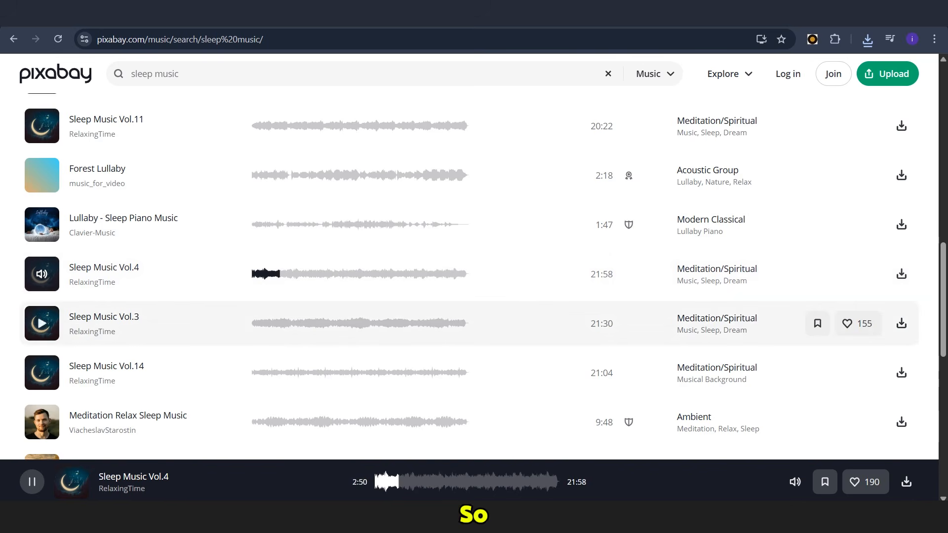
left_click(263, 323)
left_click(267, 372)
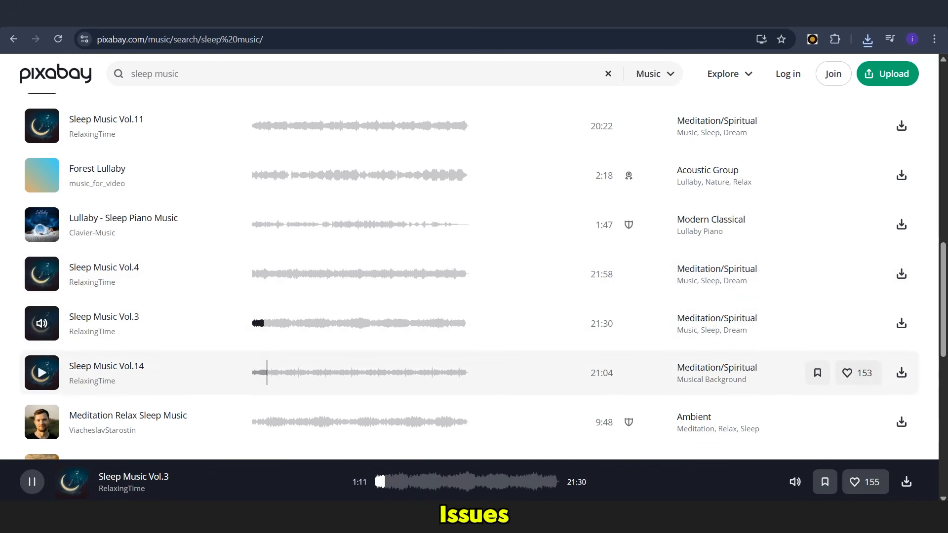
left_click(272, 274)
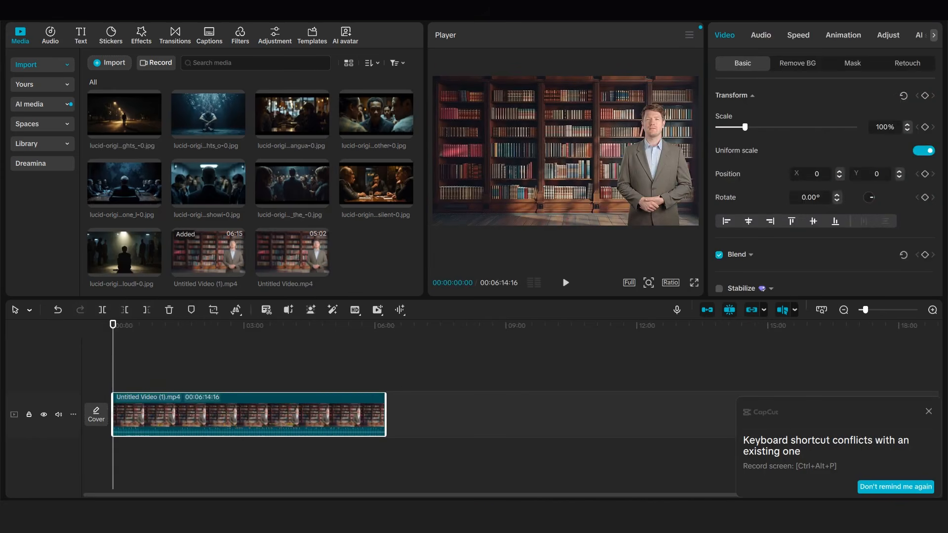
- Switch to CapCut, append Untitled Video.mp4 after Untitled Video (1).mp4 on the timeline, and set the aspect ratio to 16:9
left_click(202, 365)
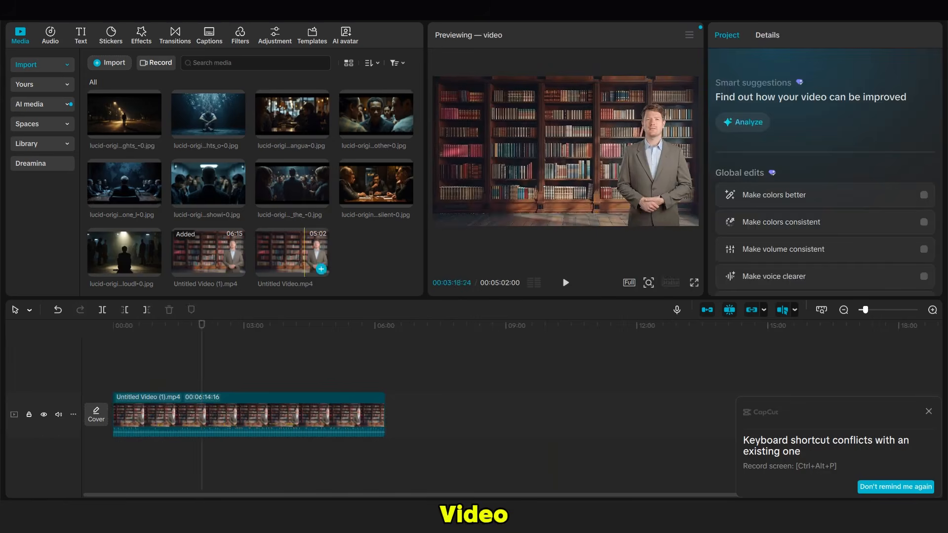
left_click_drag(299, 254, 395, 412)
left_click(364, 365)
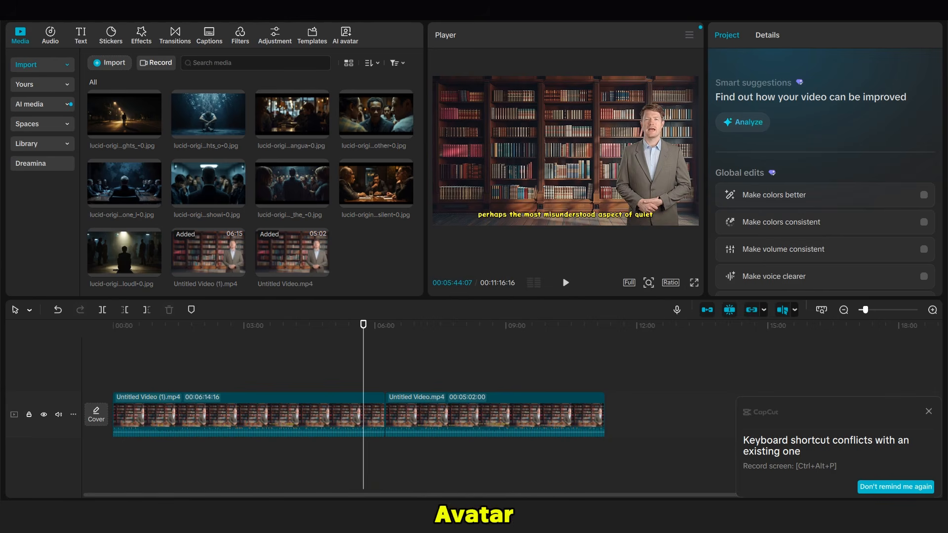
left_click(671, 283)
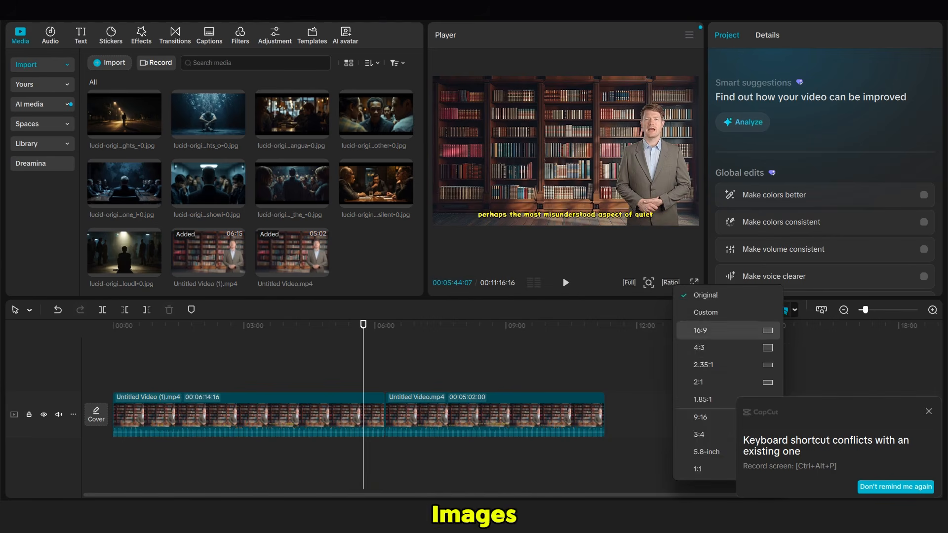
left_click(700, 330)
key("Home")
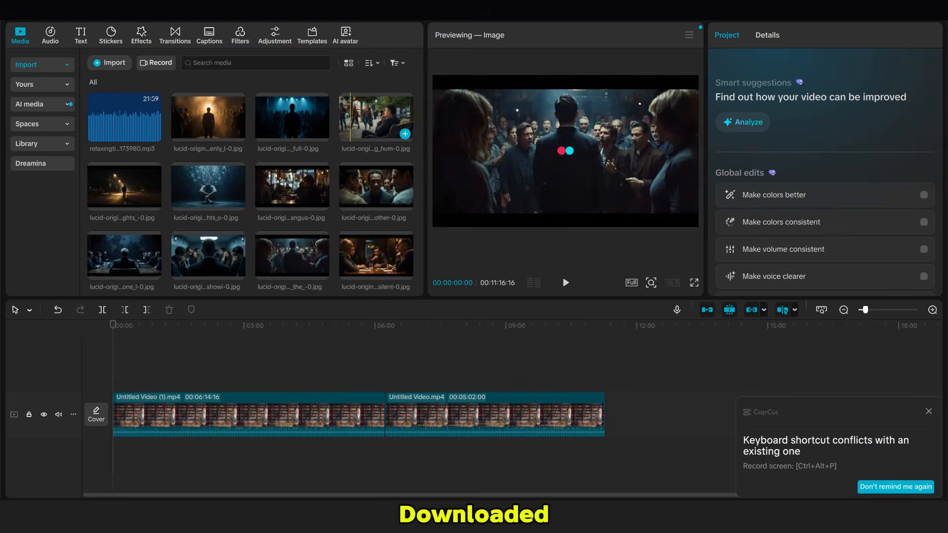
- Sort the imported media by time created
left_click(396, 63)
left_click(371, 63)
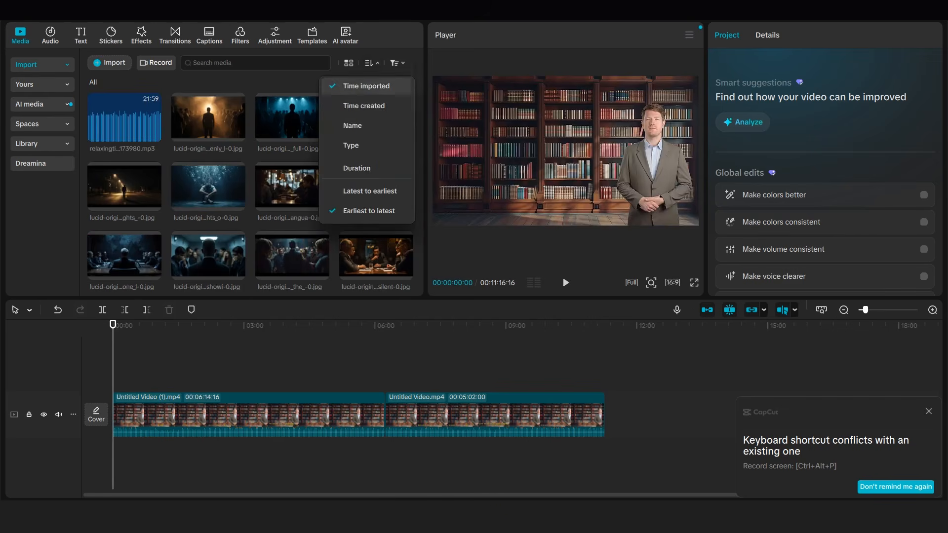
left_click(363, 106)
- Place all twelve generated images one after another on a track above the avatar video, starting at the beginning
left_click(286, 81)
left_click(281, 123)
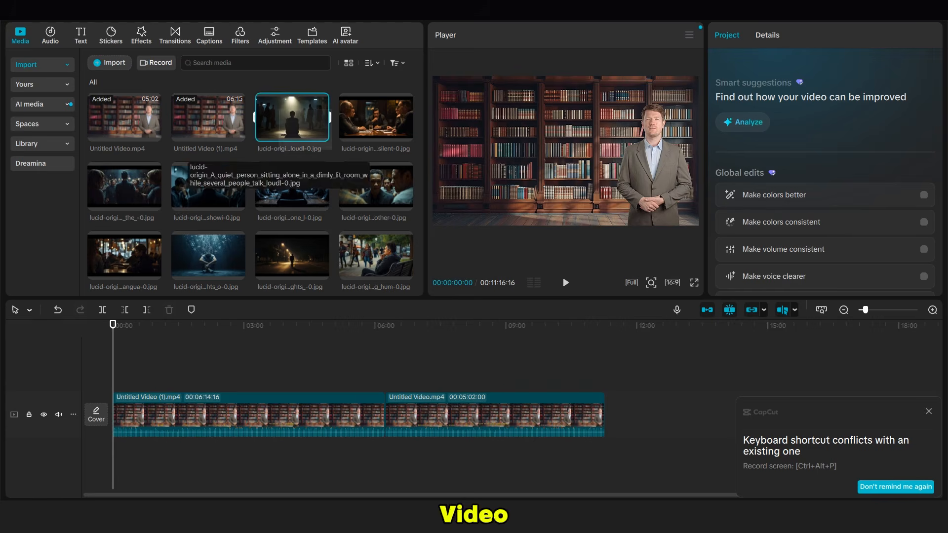
left_click(375, 118, "ctrl")
left_click_drag(376, 118, 115, 368)
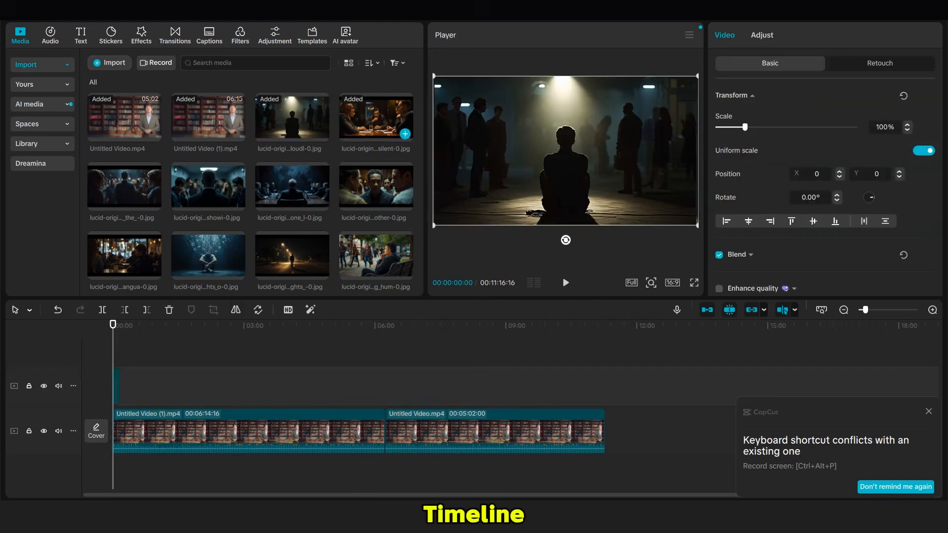
left_click_drag(83, 187, 416, 295)
left_click_drag(376, 184, 160, 423)
scroll(138, 385, "up", 5)
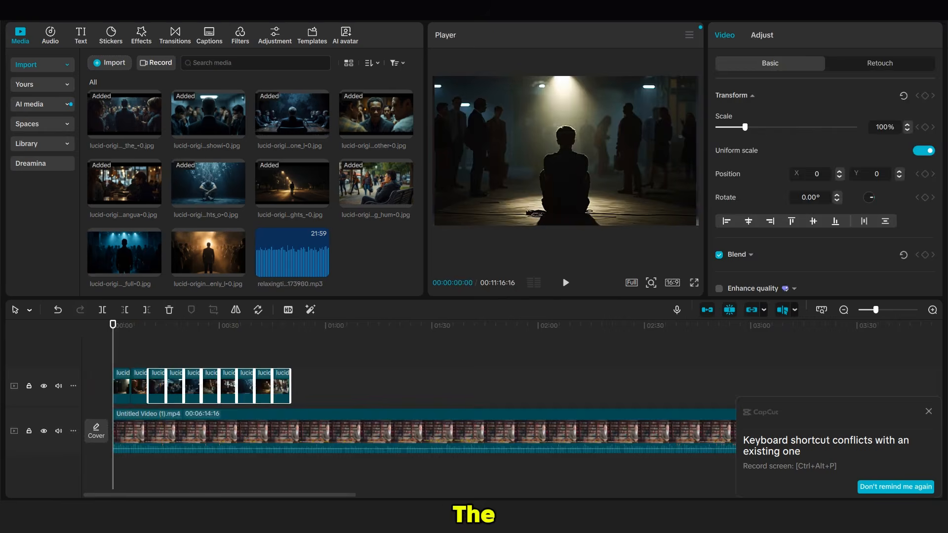
left_click_drag(84, 225, 217, 269)
left_click_drag(208, 253, 296, 386)
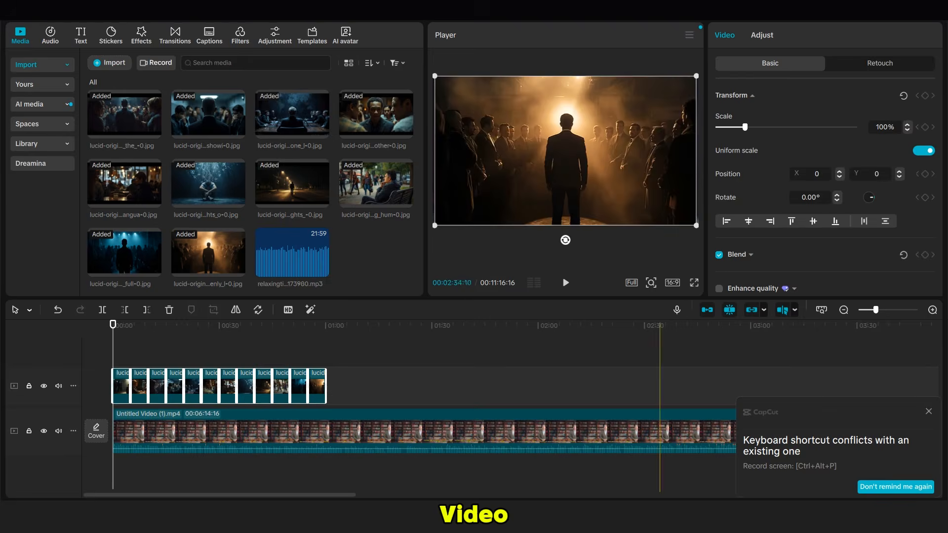
left_click(927, 412)
scroll(518, 390, "down", 3)
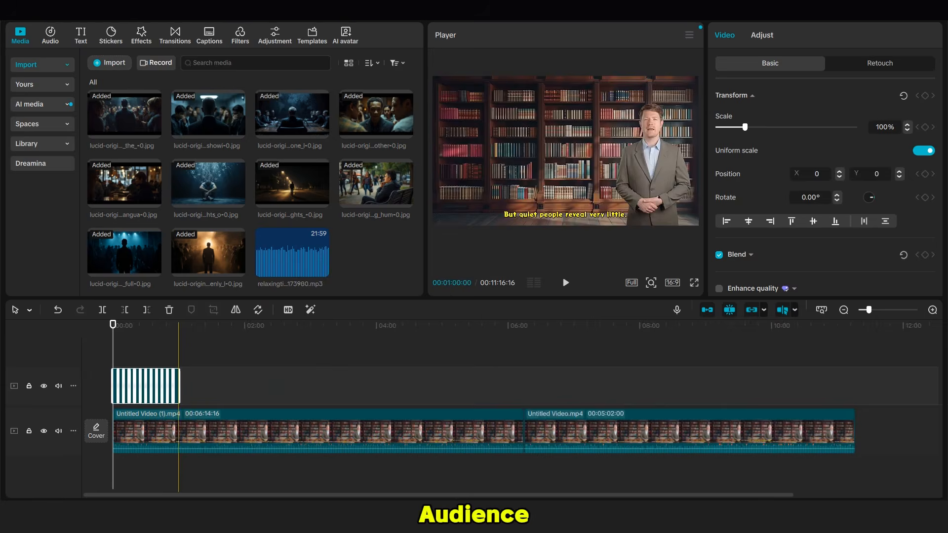
scroll(125, 389, "up", 3)
left_click_drag(125, 386, 124, 426)
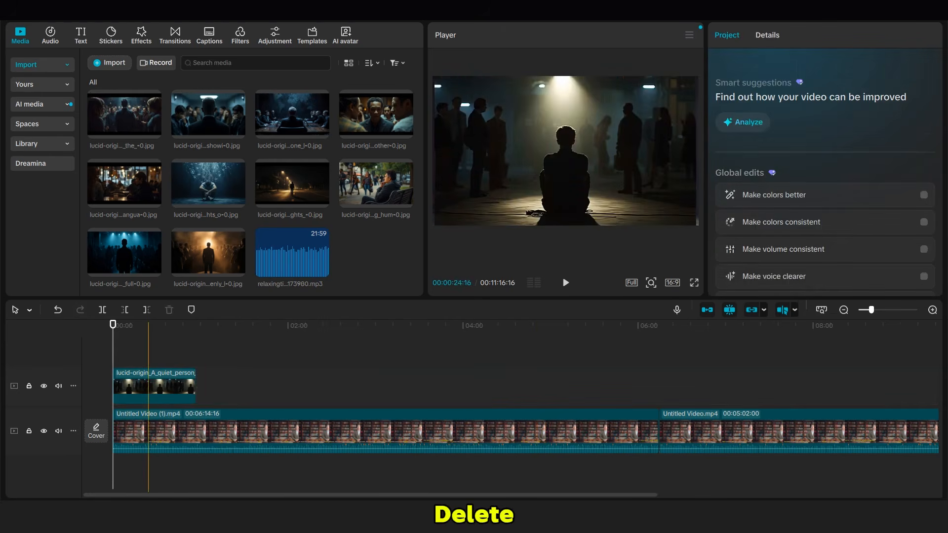
- Open the crop settings for the image clip above the avatar video
left_click(148, 387)
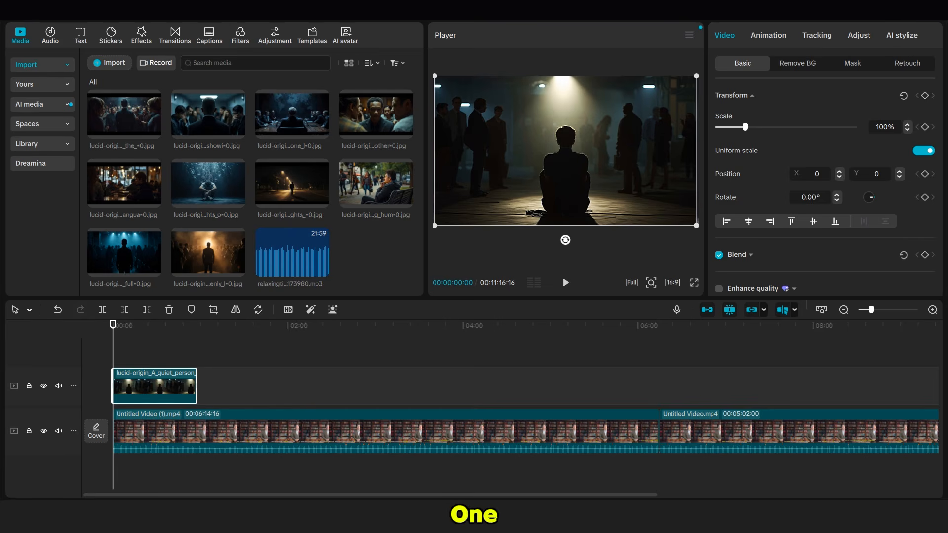
left_click(214, 309)
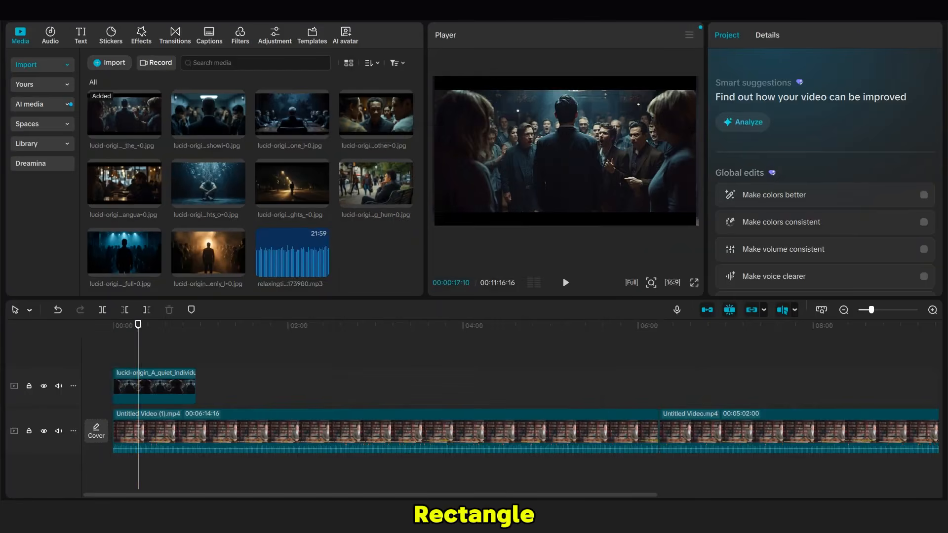
left_click(565, 151)
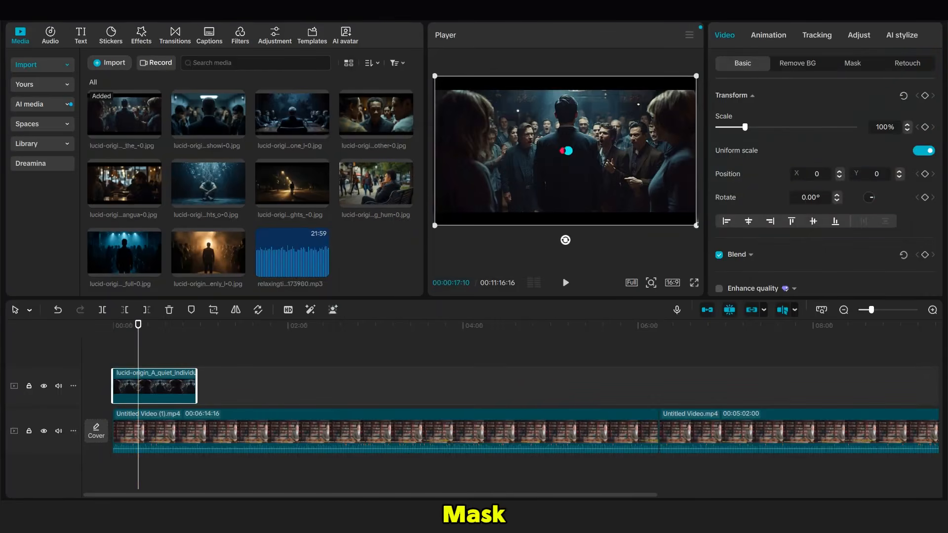
left_click(213, 310)
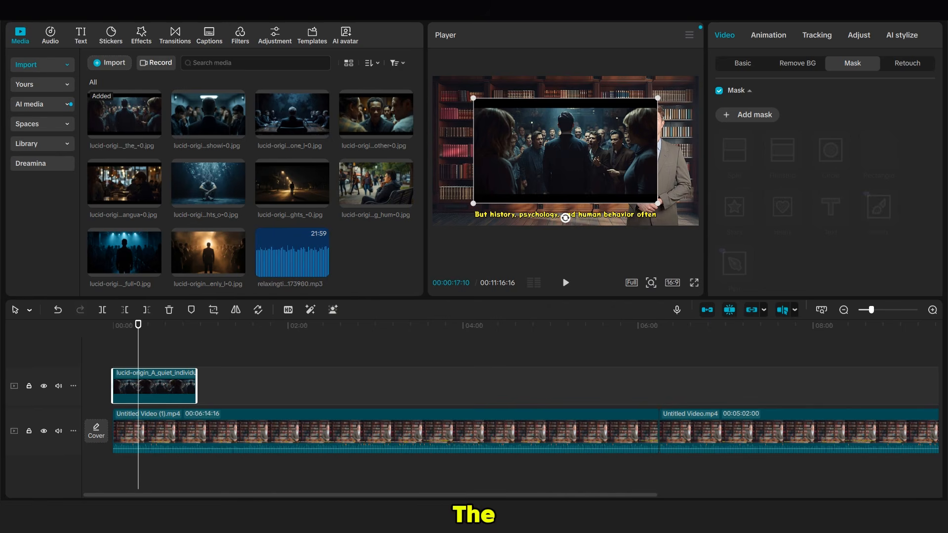
- Mask the overlay image with a rectangle stretched wider and taller, and replace its picture with the quiet person sitting alone
left_click(878, 150)
left_click_drag(591, 150, 647, 151)
mouse_move(566, 177)
left_mouse_down()
mouse_move(565, 217)
mouse_move(565, 195)
left_mouse_up()
scroll(824, 197, "down", 5)
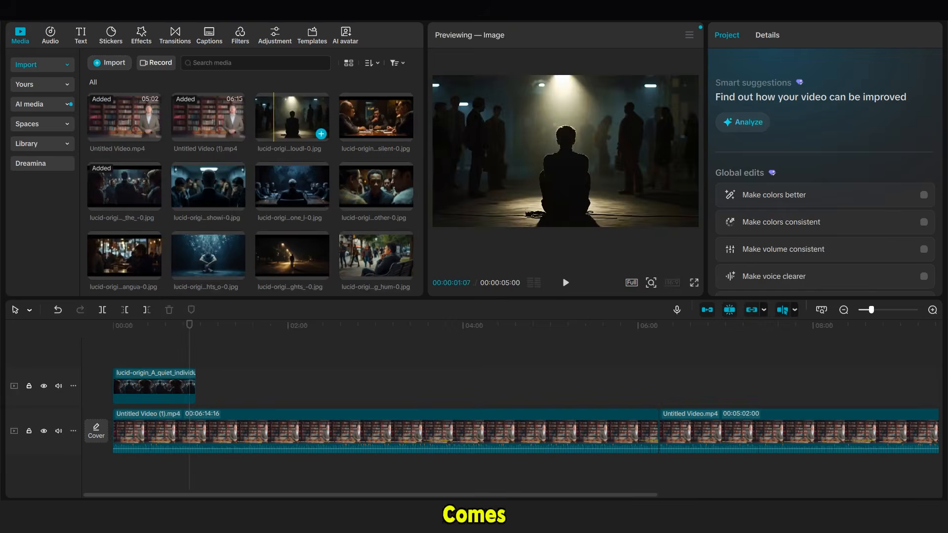
left_click_drag(273, 116, 207, 381)
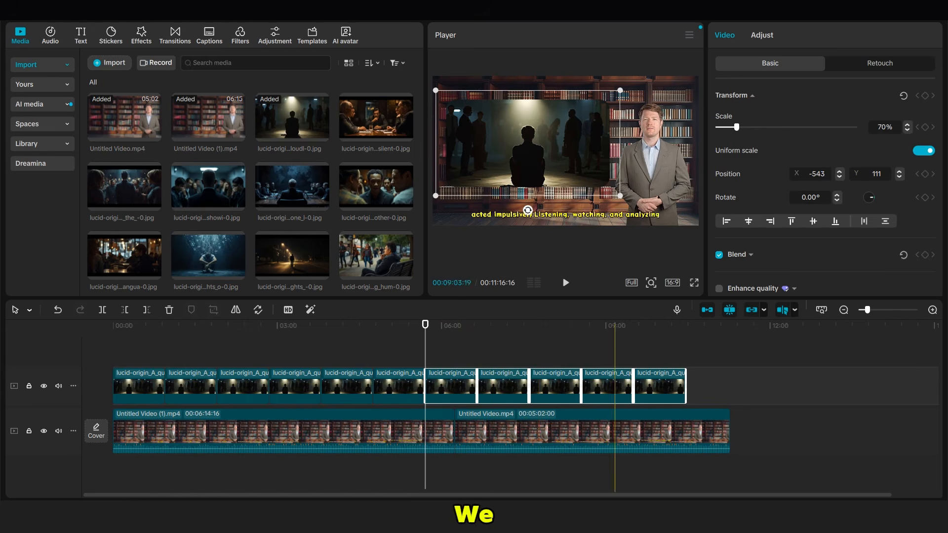
- Duplicate the selected overlay clips at the track's end, delete the surplus copies, and trim the last one to the avatar video's end
key("ctrl+c")
left_click(685, 345)
key("ctrl+v")
left_click_drag(780, 351, 912, 422)
key("Delete")
left_click(736, 386)
left_click_drag(737, 386, 729, 386)
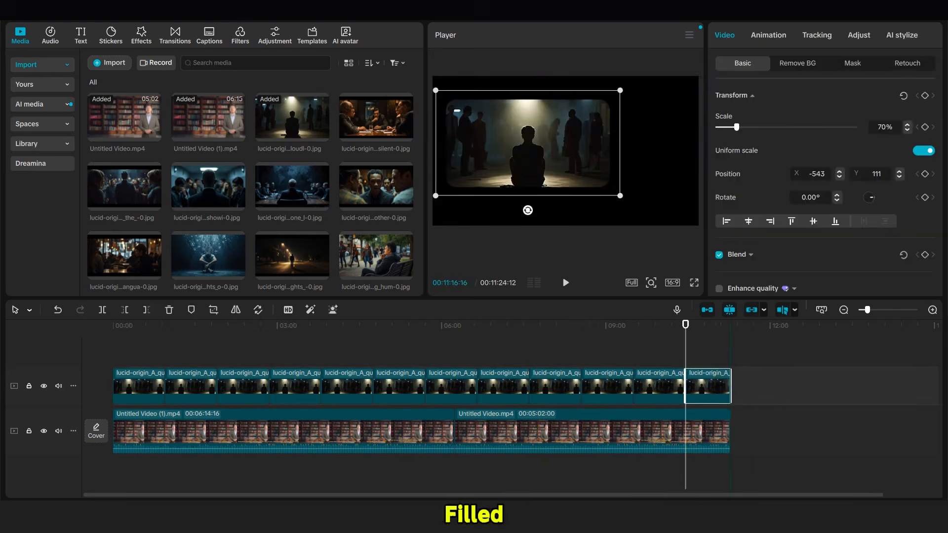
- Replace the second to ninth overlay clips with the next eight images in library order, keeping the original video effect
left_click_drag(685, 324, 137, 324)
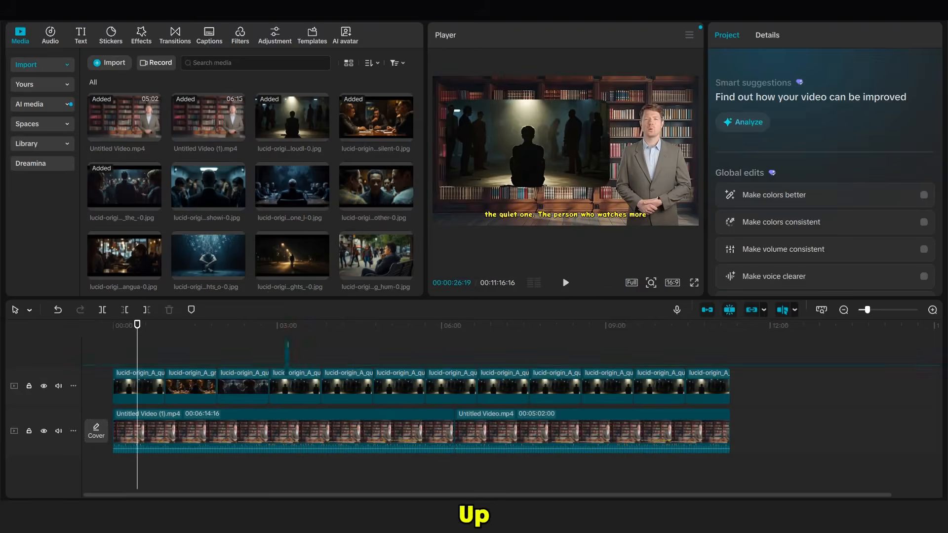
left_click_drag(208, 187, 387, 397)
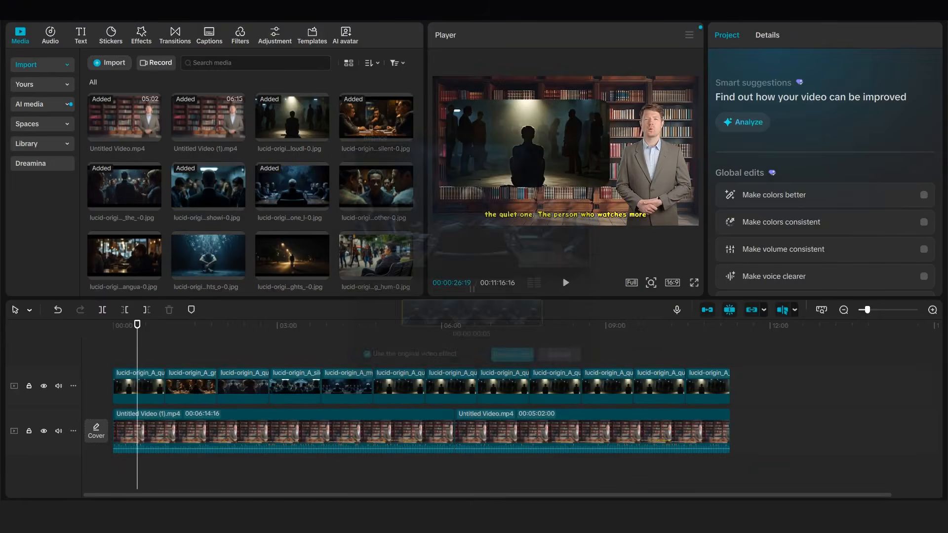
left_click_drag(376, 187, 400, 386)
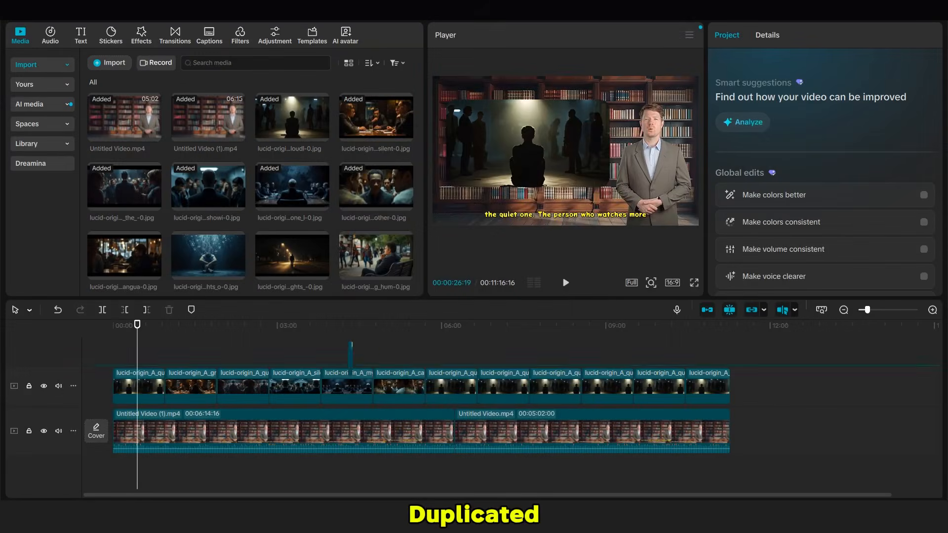
left_click_drag(350, 354, 451, 390)
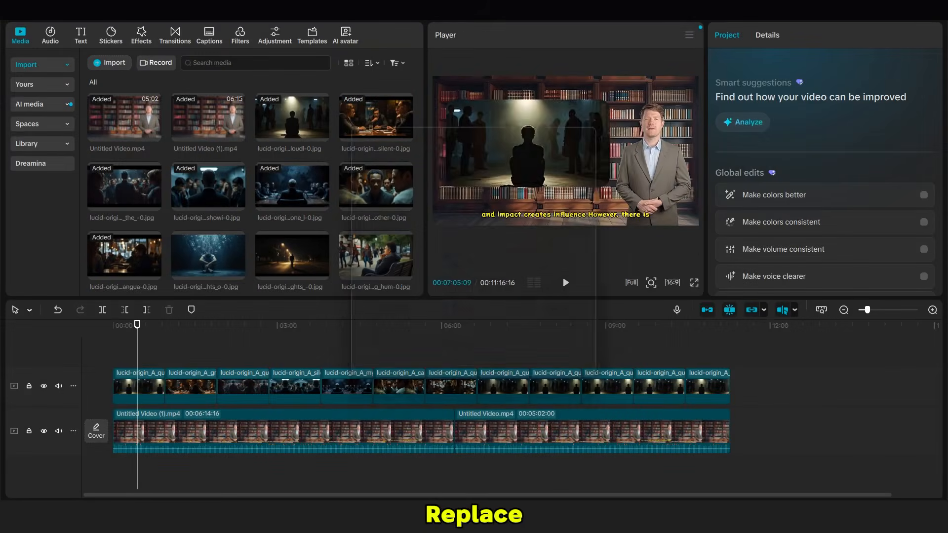
left_click_drag(292, 256, 504, 385)
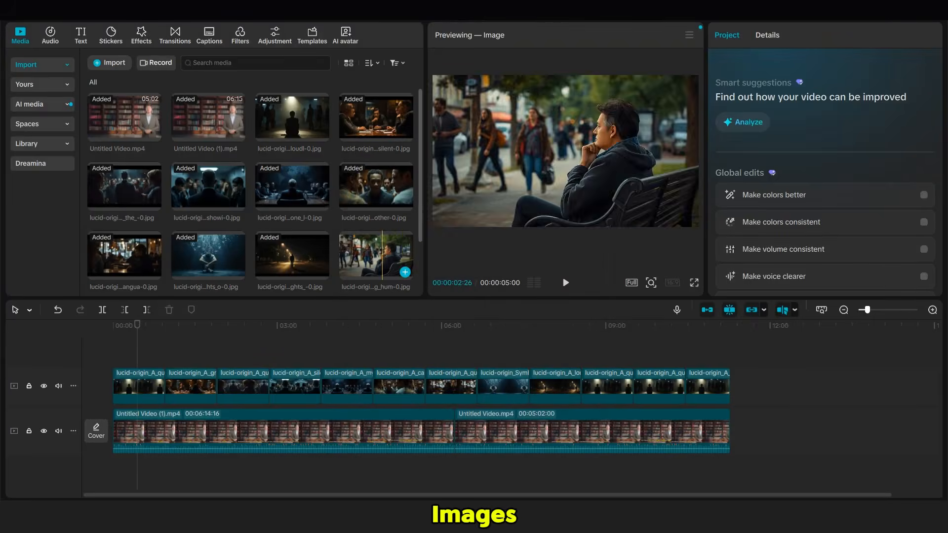
- Replace the last three overlay clips with the man on the bench, the figure in blue light and the figure in golden light
left_click_drag(379, 257, 614, 391)
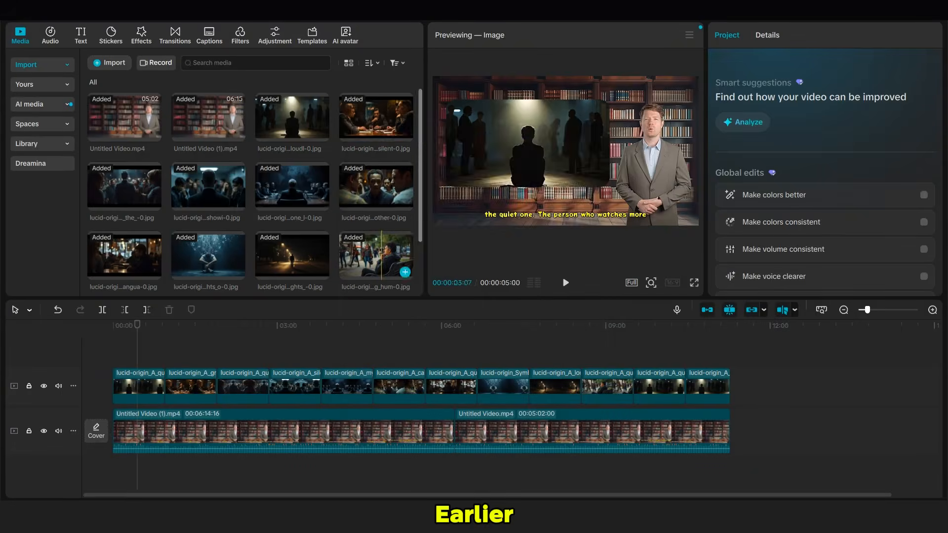
scroll(247, 197, "down", 2)
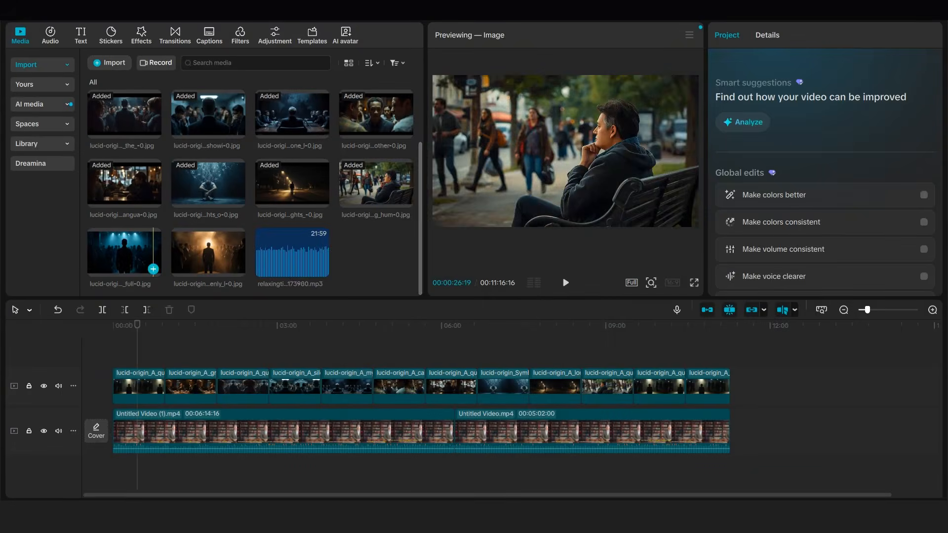
left_click_drag(124, 252, 661, 380)
left_click_drag(208, 251, 718, 390)
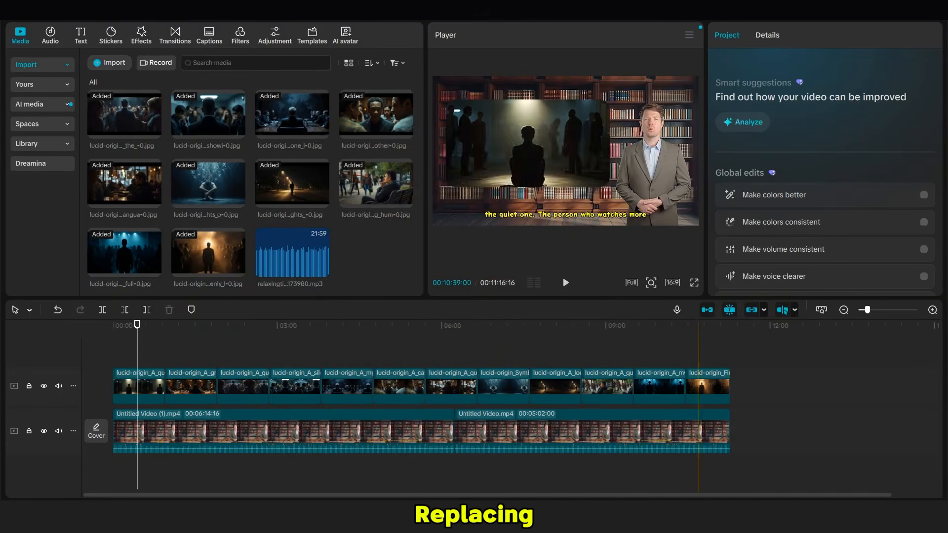
- Combine all the overlay image clips into one compound clip and apply the Camera Shake video effect to it
left_click_drag(356, 326, 113, 326)
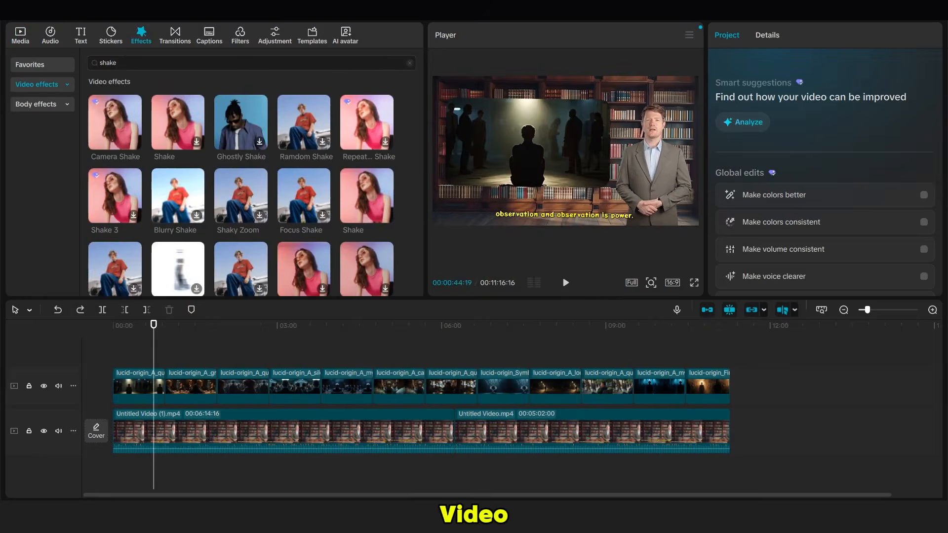
left_click_drag(764, 376, 146, 379)
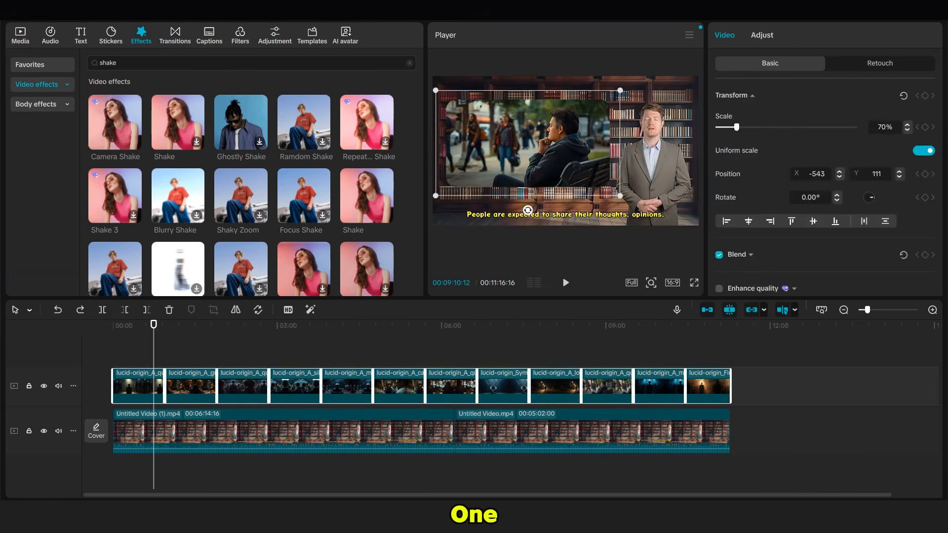
key("alt+g")
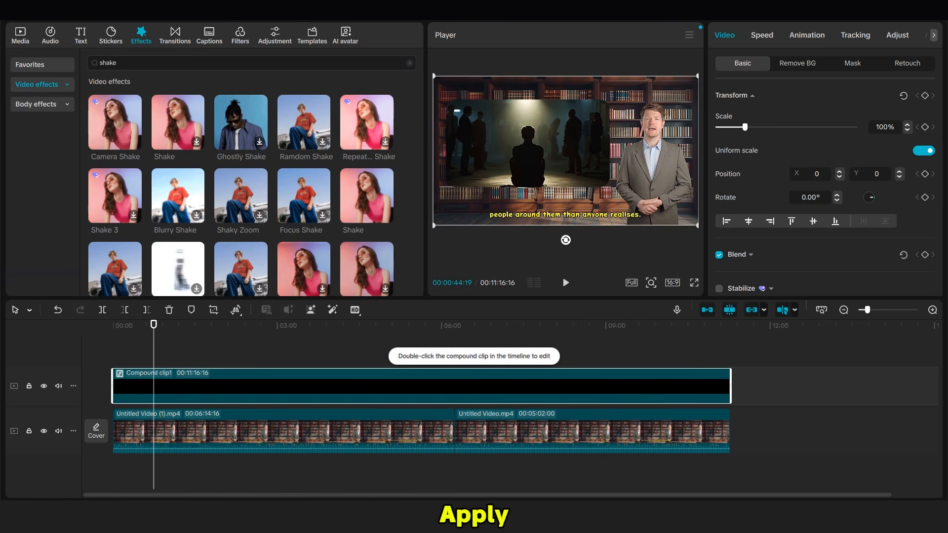
left_click_drag(115, 124, 198, 385)
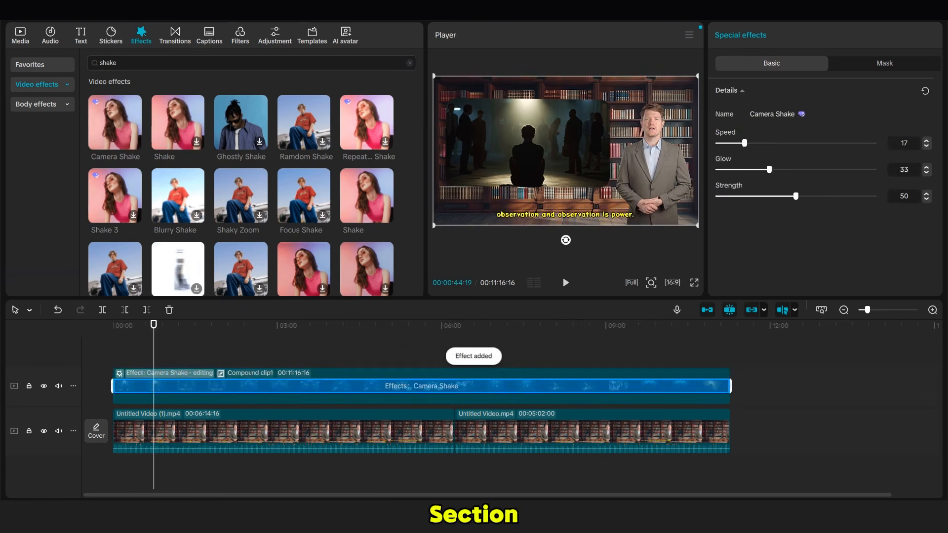
- Set the Camera Shake effect's glow to 13 and strength to 6, and preview the movement at several points of the video
left_click_drag(795, 196, 727, 196)
key("space")
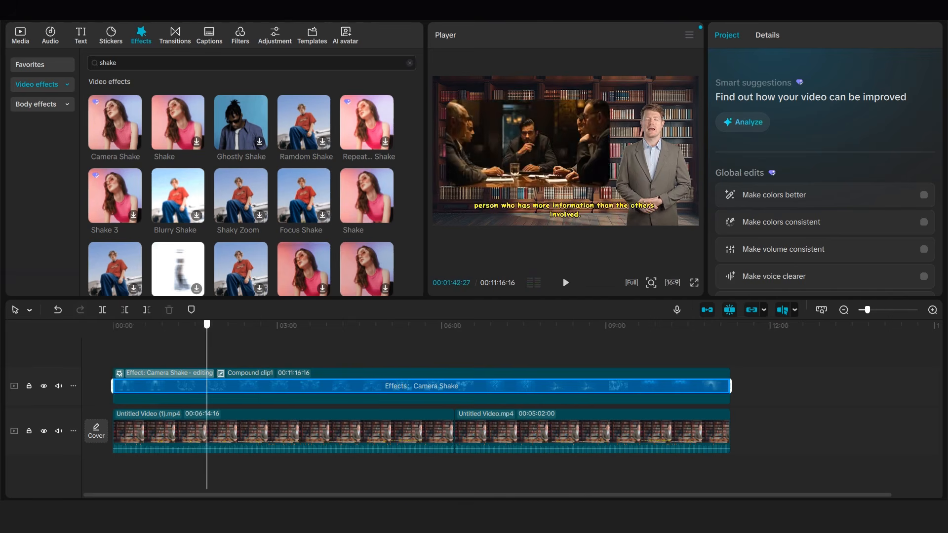
left_click(577, 326)
left_click(531, 429)
left_click(530, 469)
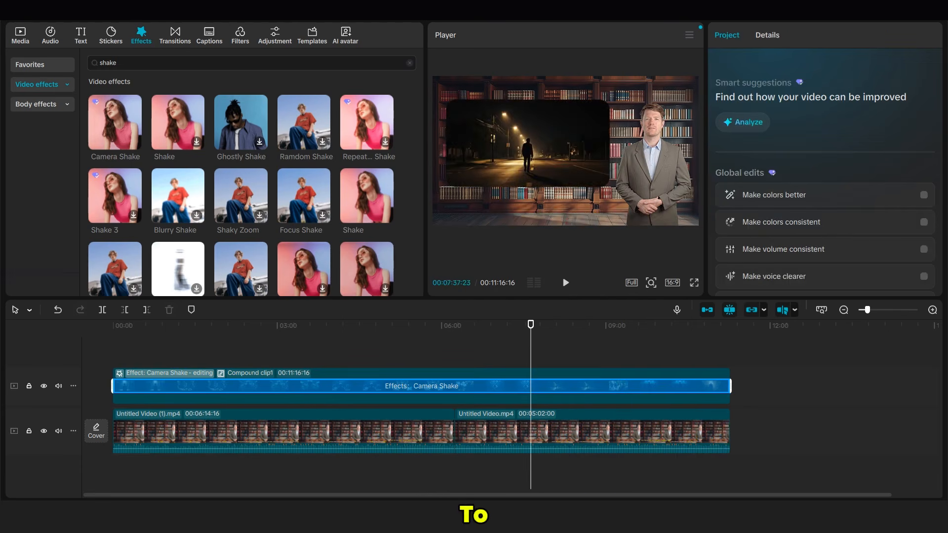
- Add the imported relaxing sleep music from the start of the timeline and trim it to the avatar video's end
key("Home")
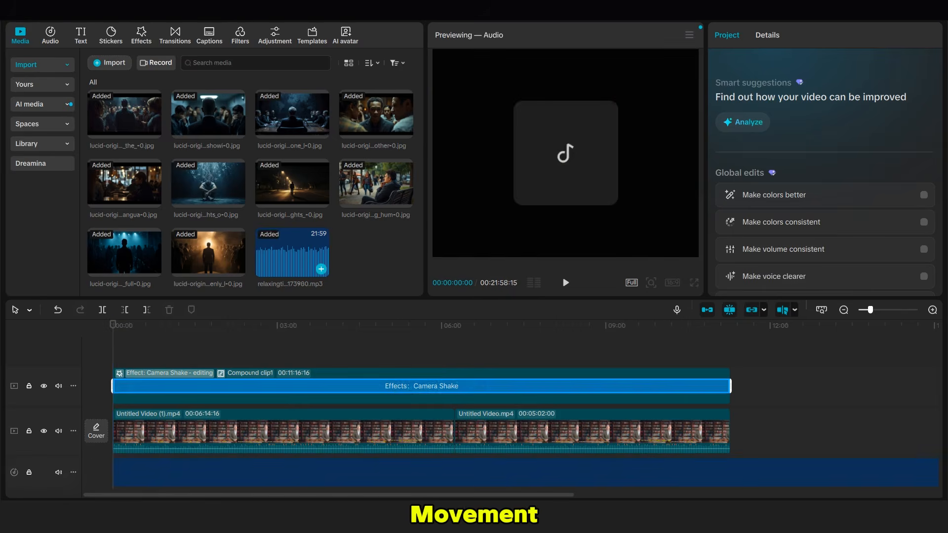
key("End")
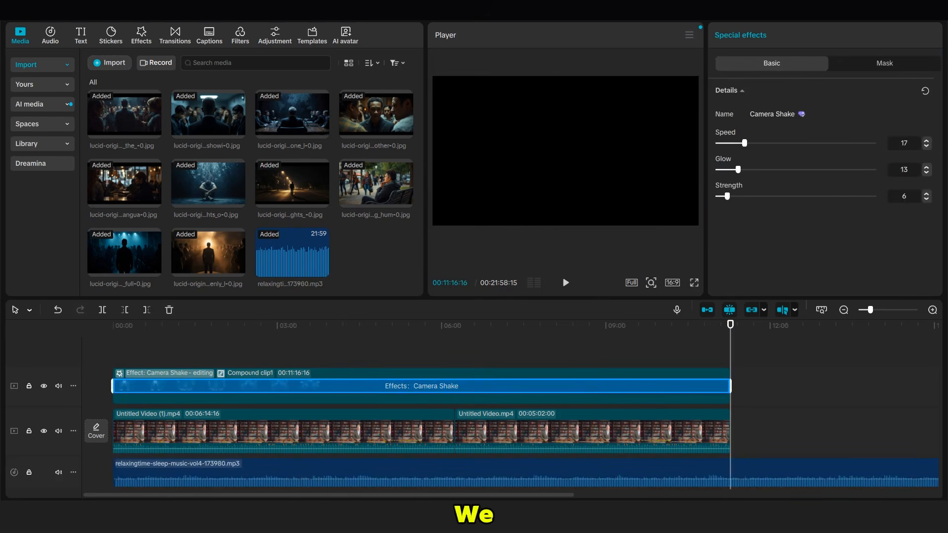
left_click(474, 472)
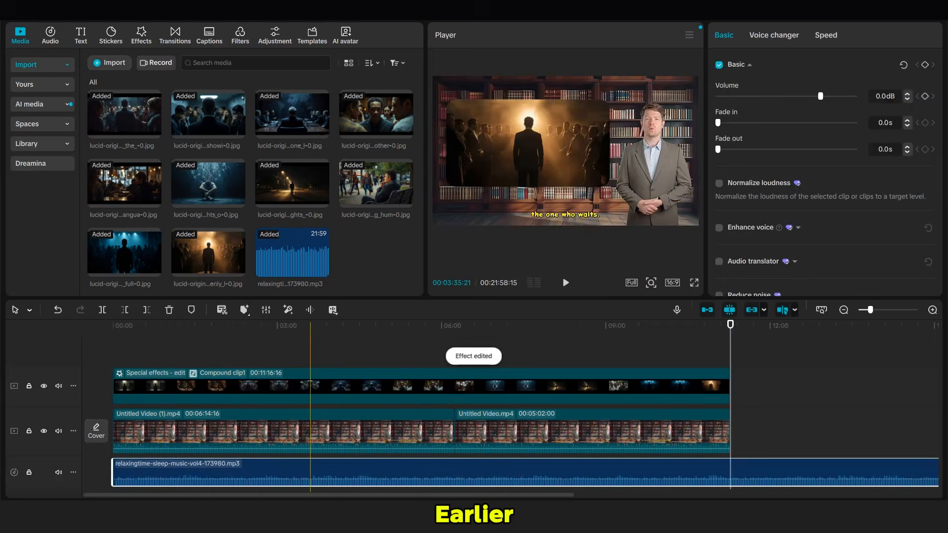
left_click(146, 310)
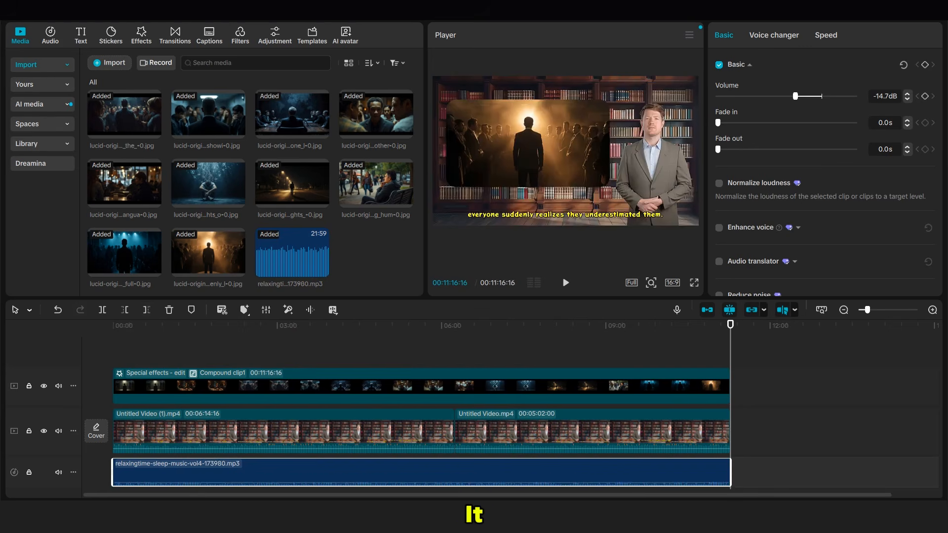
- Lower the background music to -15.0 dB, play the video to check it against the voice, and reduce the volume to -19.0 dB
left_click(339, 348)
left_click(143, 348)
key("space")
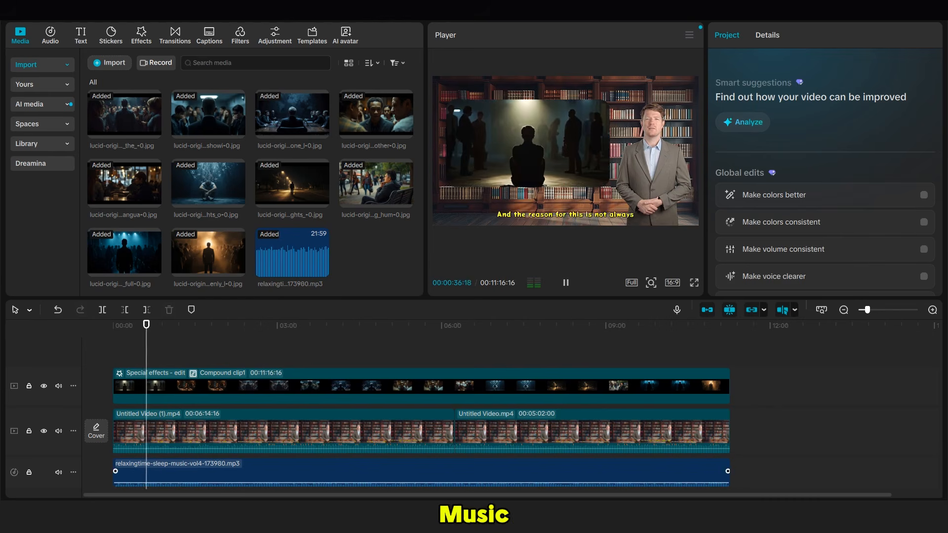
left_click(345, 474)
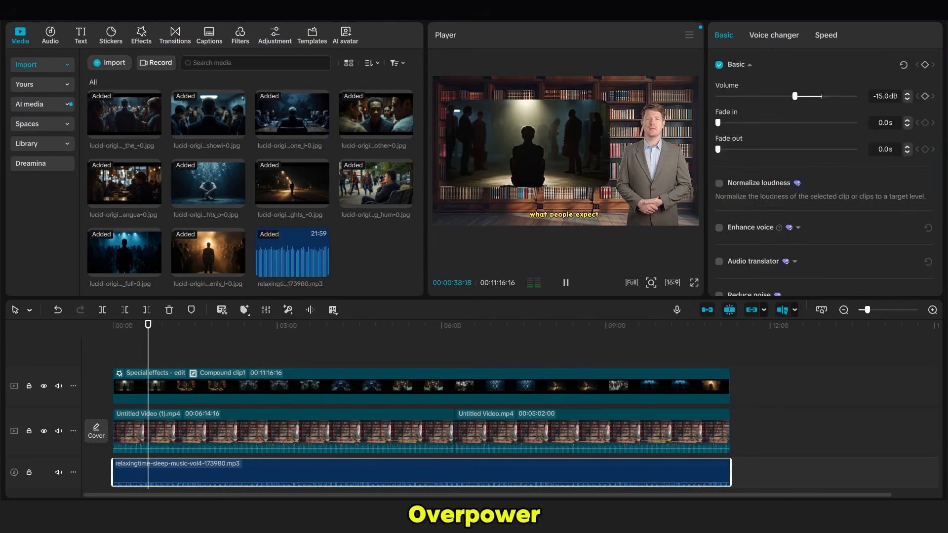
left_click_drag(794, 96, 788, 96)
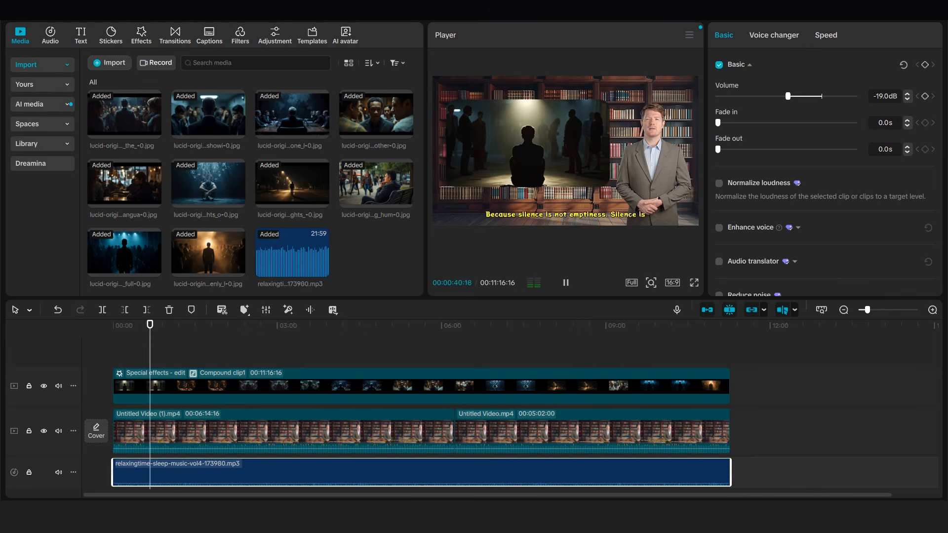
key("space")
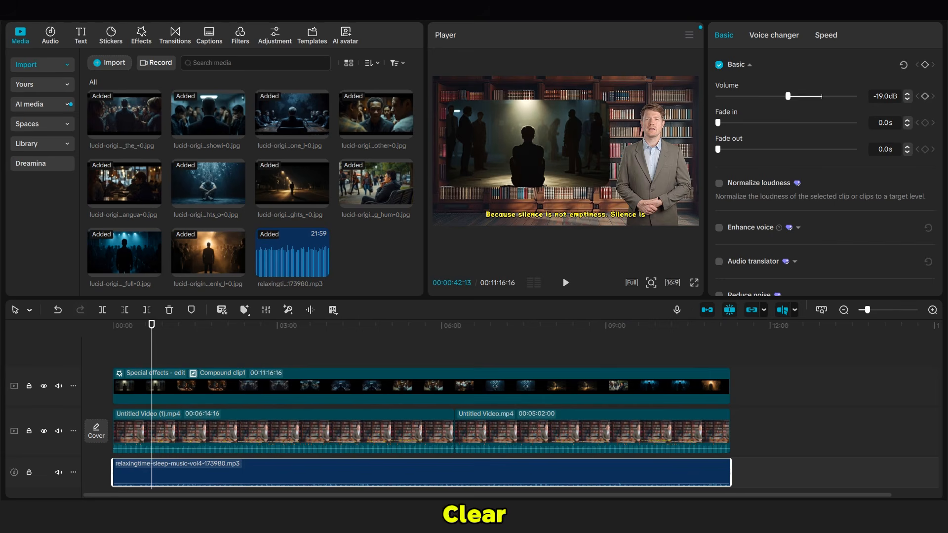
- Export the finished video as an H.264 mp4 at 1080P and 30fps
key("ctrl+e")
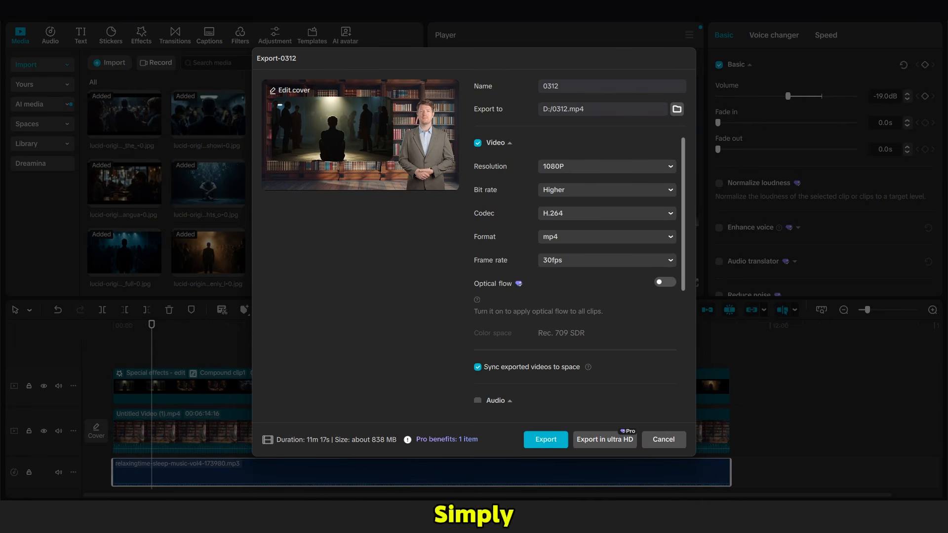
left_click(546, 439)
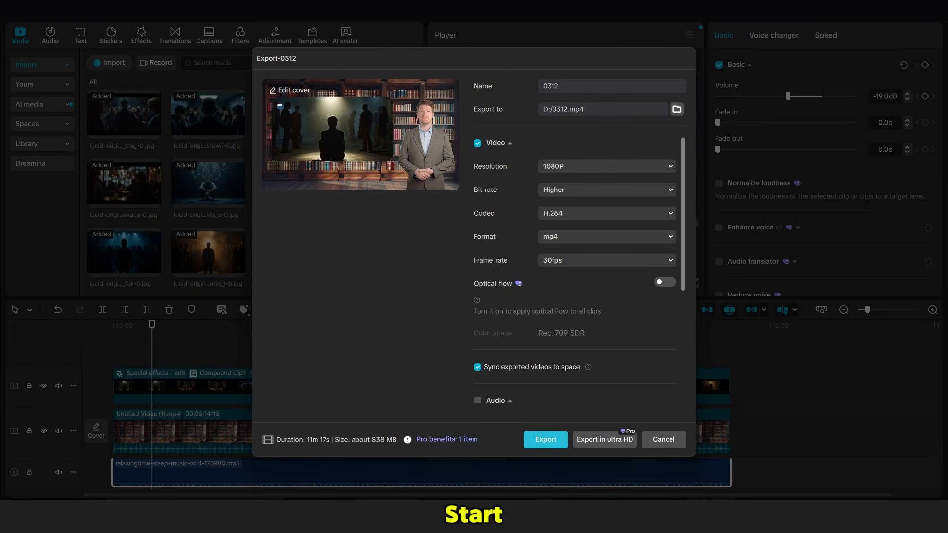